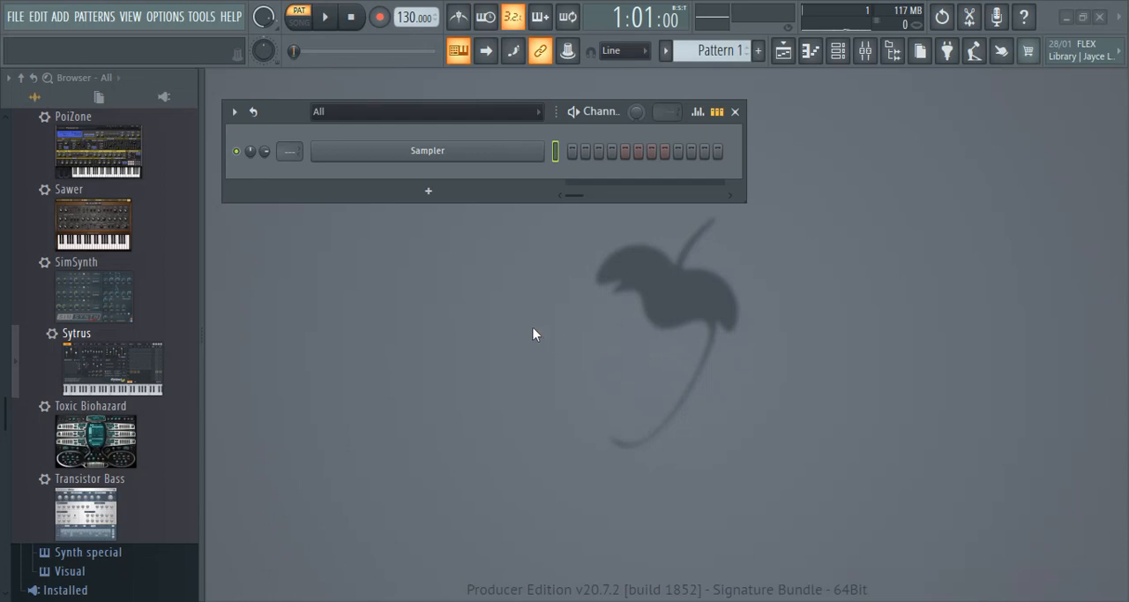
Step: Add a TruePianos channel to the Channel Rack
click(428, 191)
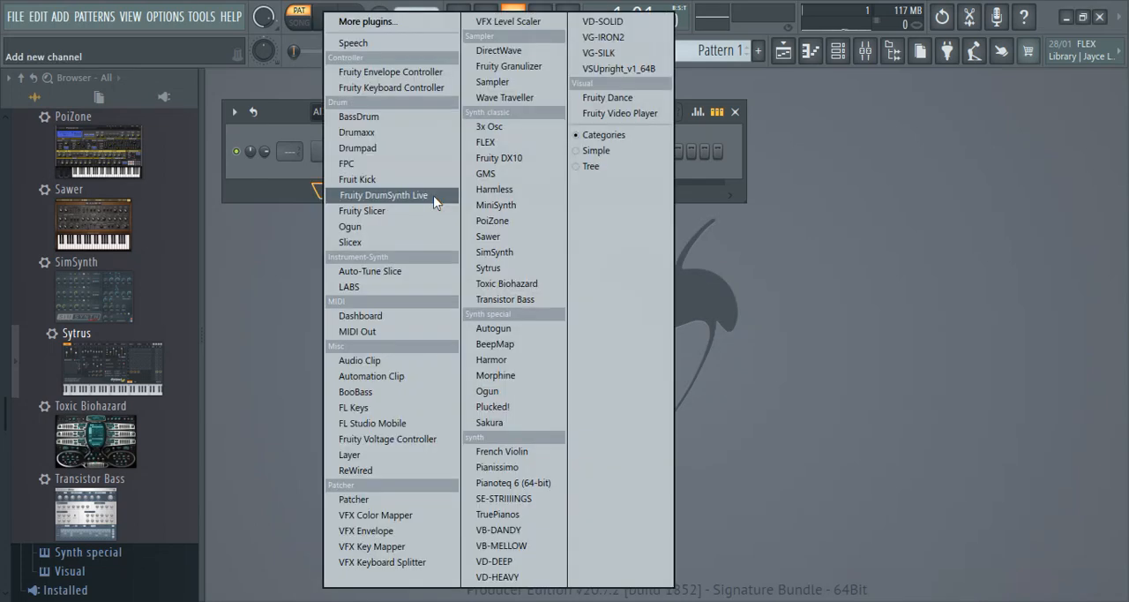
click(498, 513)
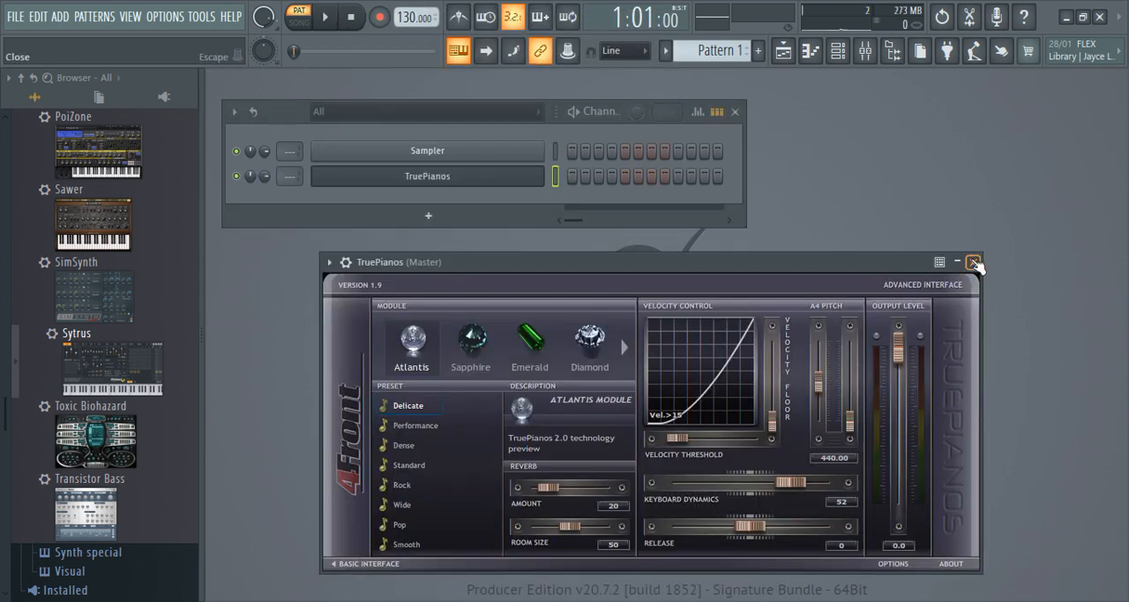
click(977, 260)
Step: Add a Sytrus channel loaded with the FM rhodes preset and tweak its modulation X-Y amount
drag(117, 378, 498, 212)
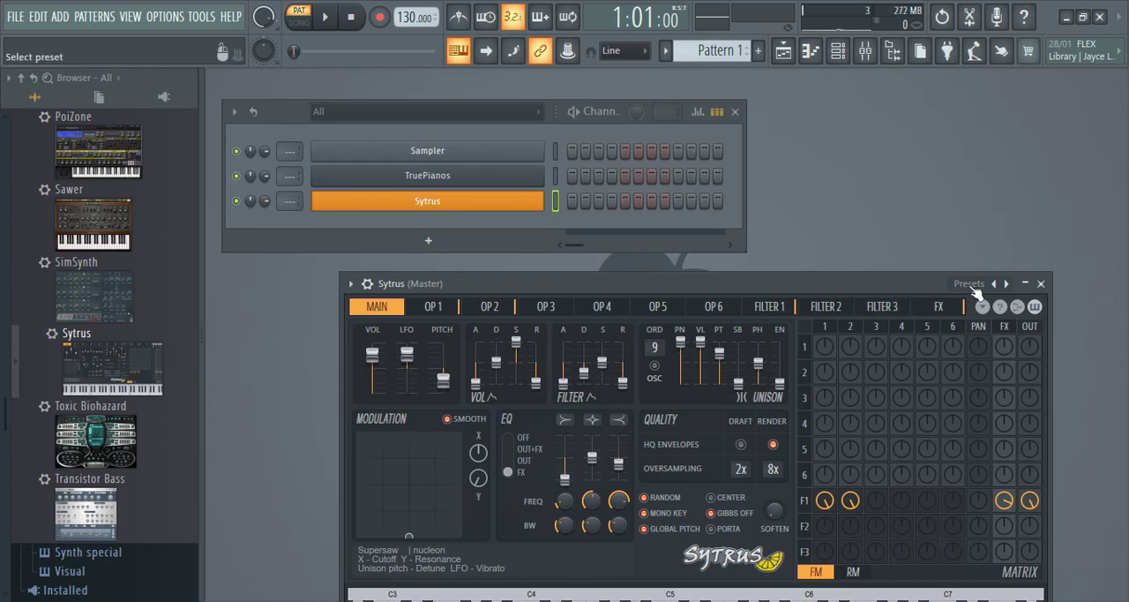
click(969, 284)
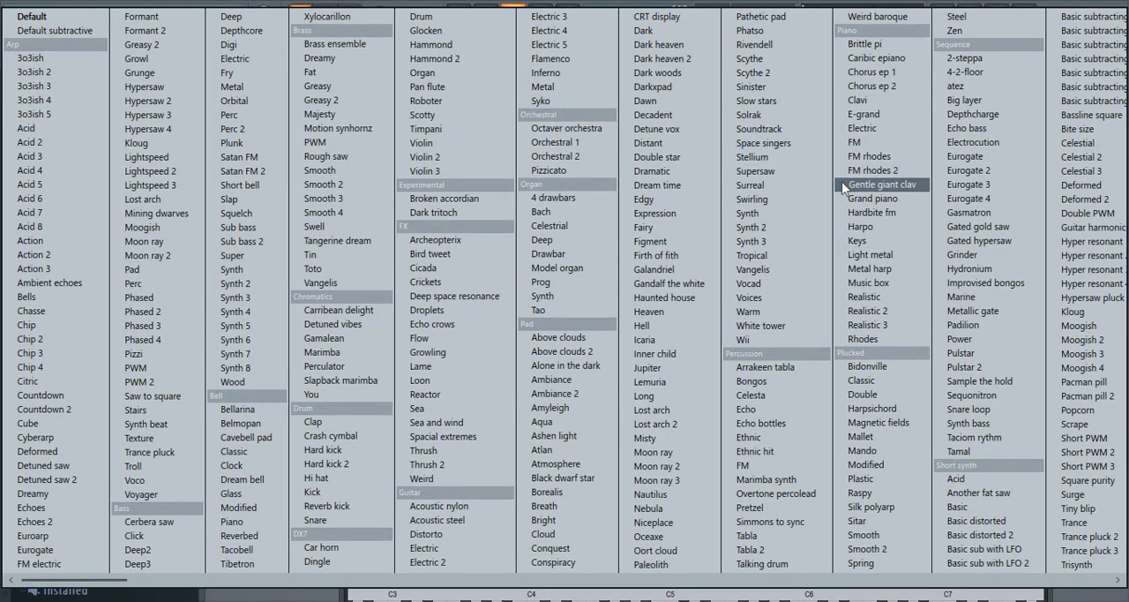
click(870, 157)
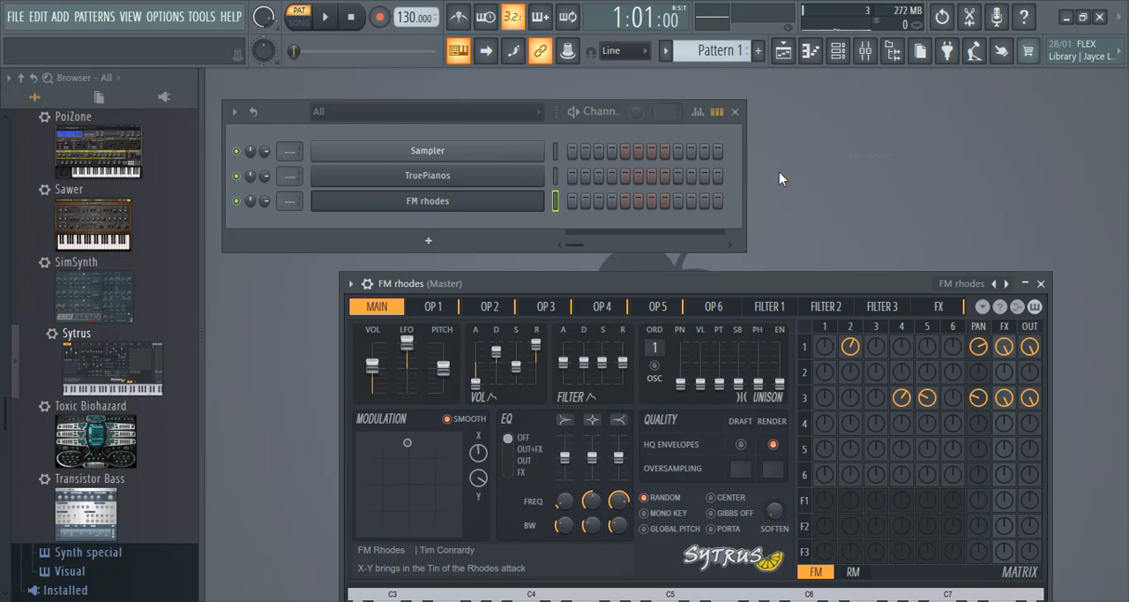
drag(651, 285, 587, 175)
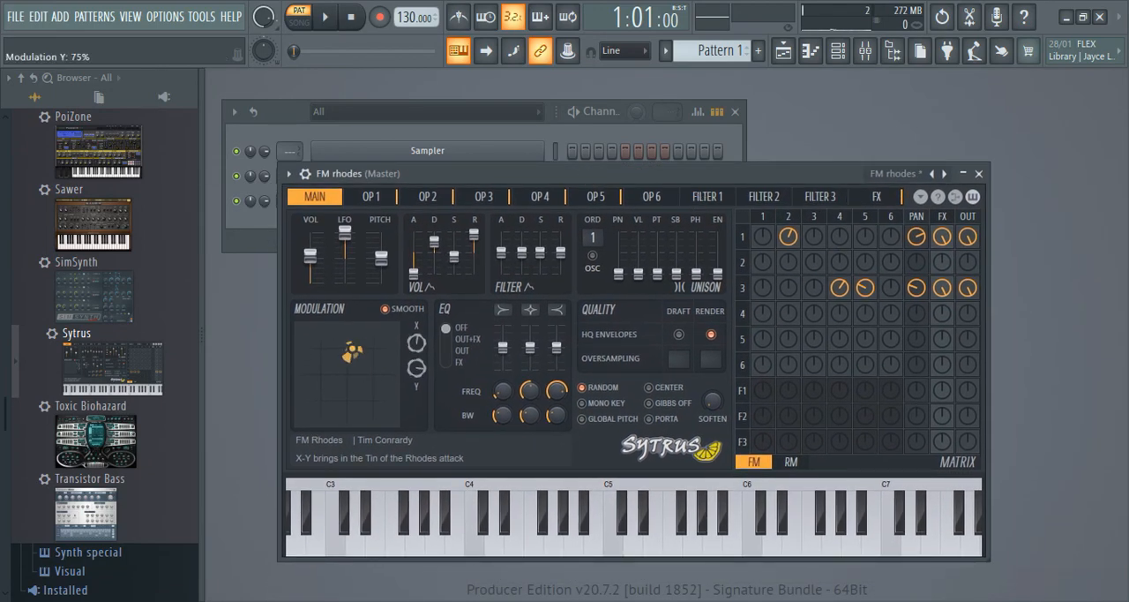
mouse_move(345, 333)
mouse_down()
mouse_move(319, 419)
mouse_move(320, 399)
mouse_up()
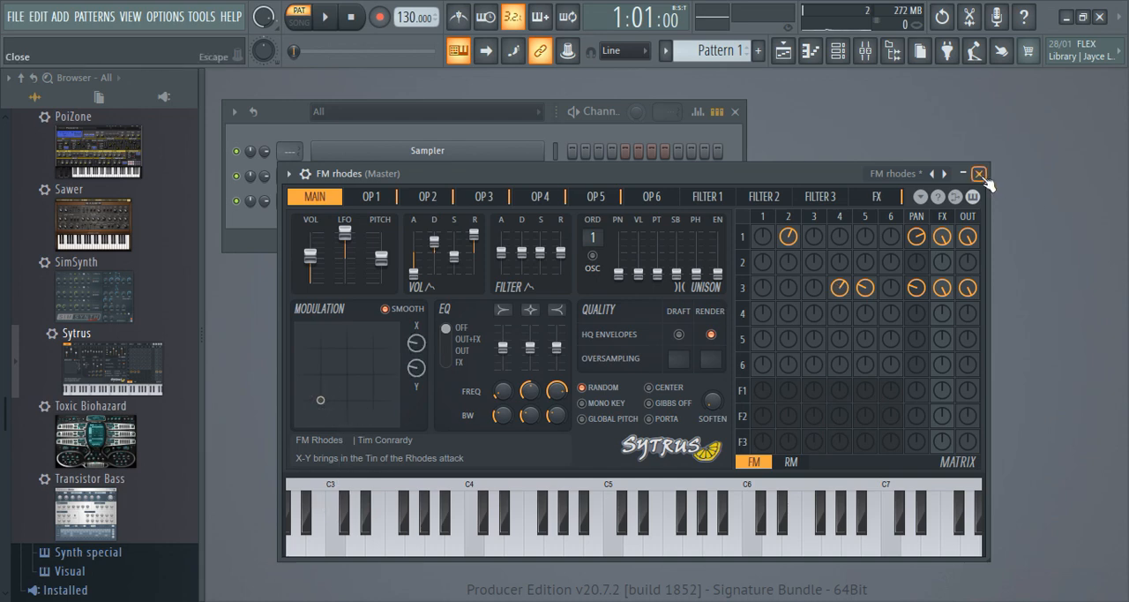
Step: Audition the FM rhodes sound from the keyboard and dismiss its plugin window
key(z)
key(x)
key(c)
key(v)
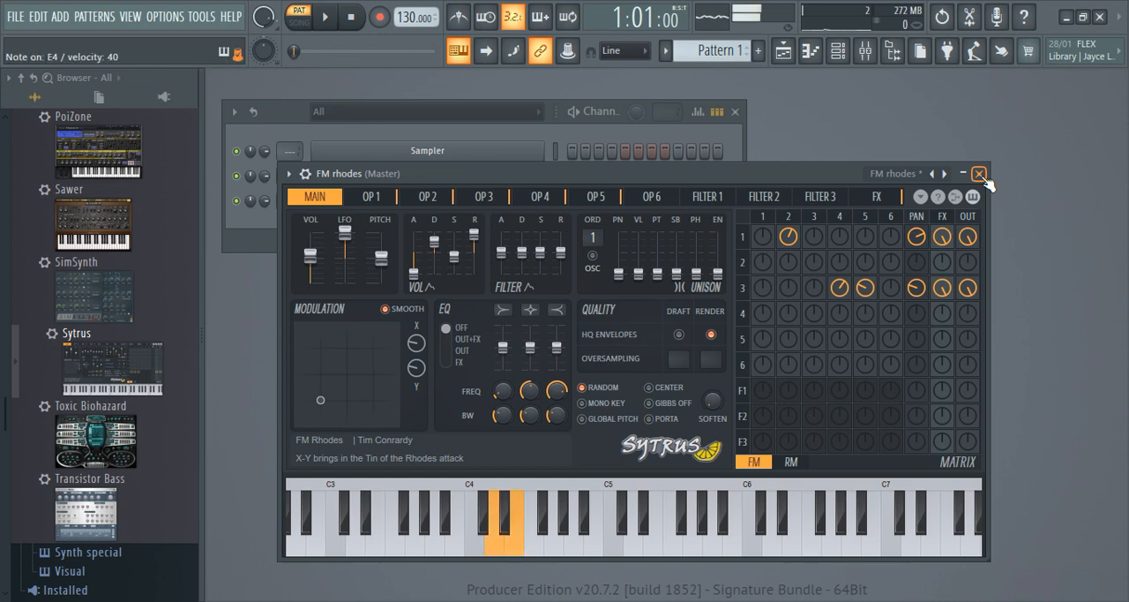
key(m)
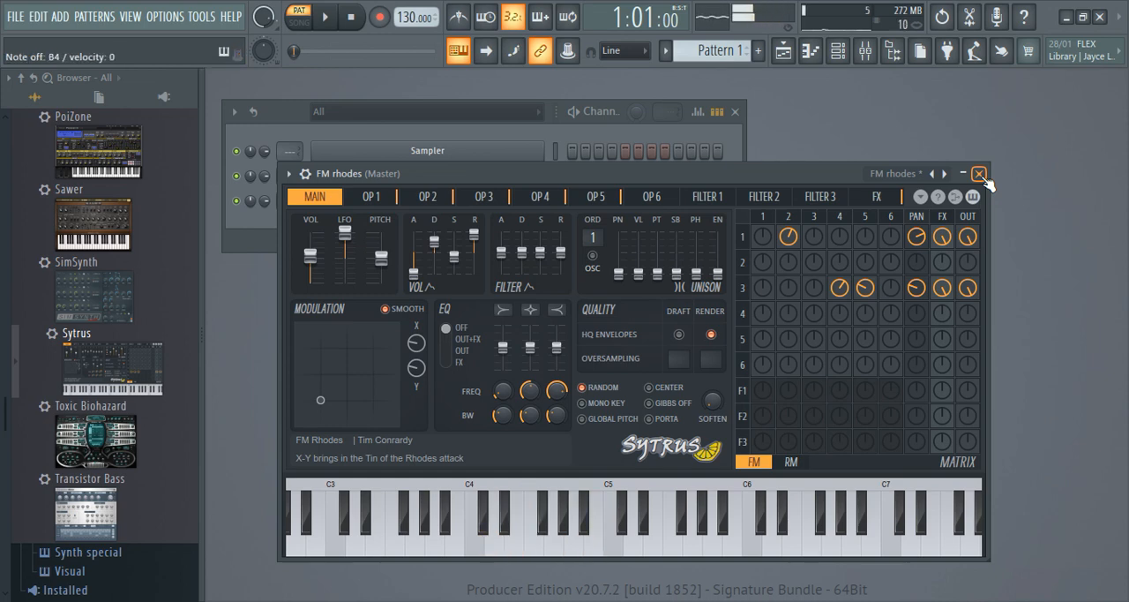
key(c)
key(b)
key(n)
key(n)
key(c)
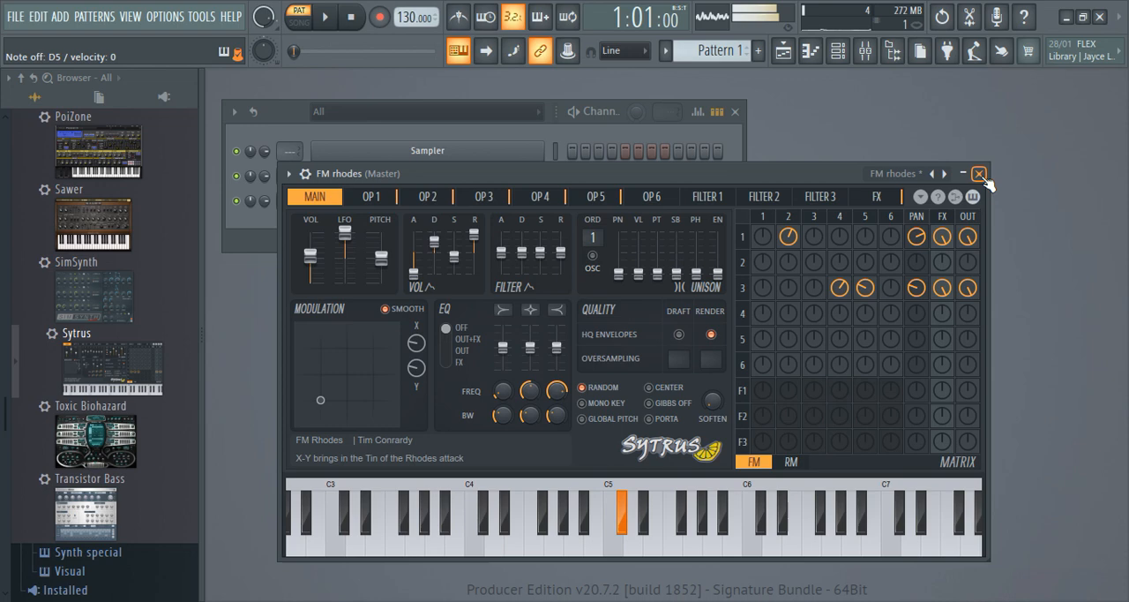
key(m)
key(x)
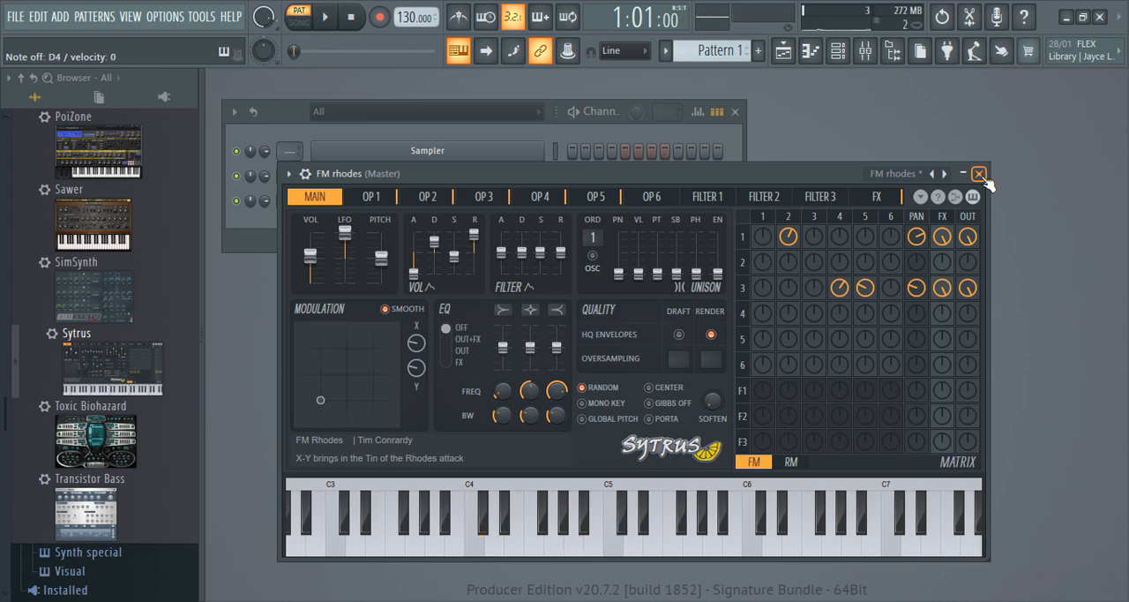
click(980, 174)
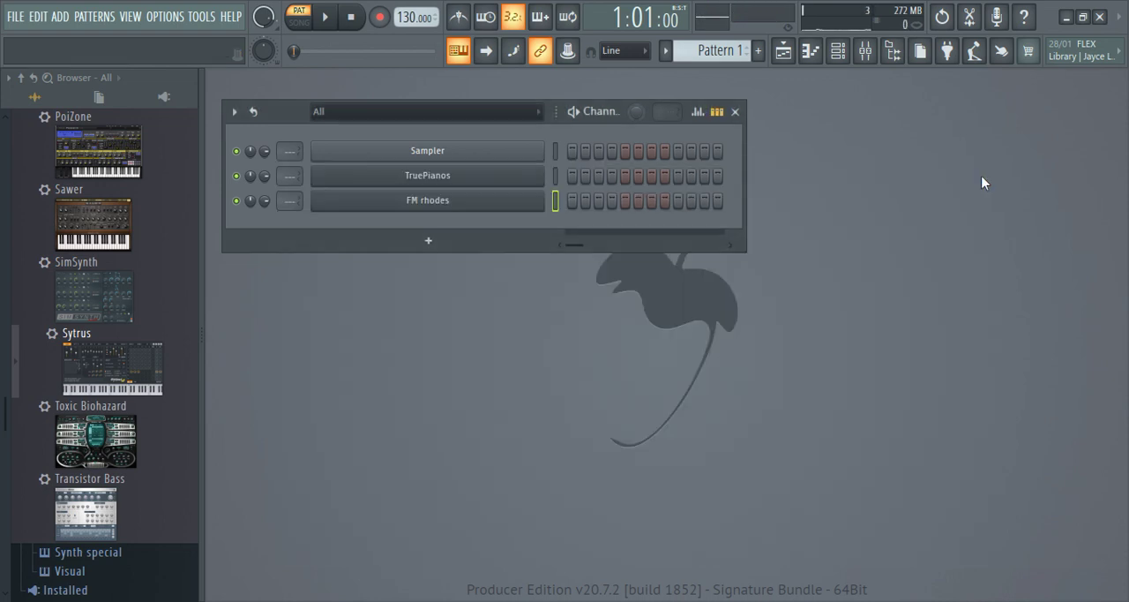
Step: Add a new Sytrus channel and load its Organ preset
click(428, 241)
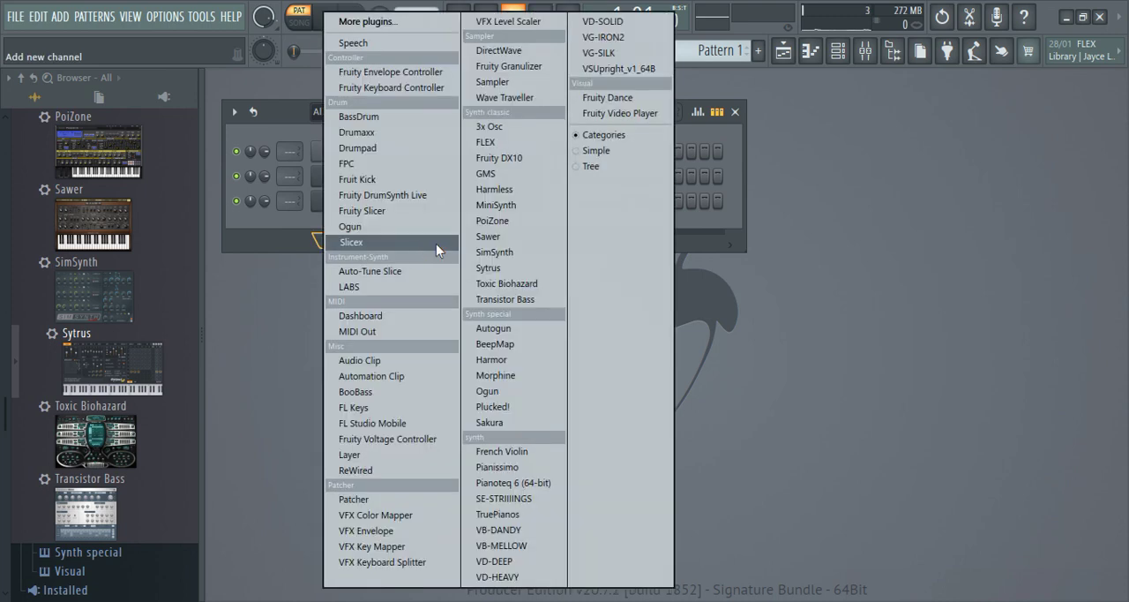
click(818, 220)
drag(112, 366, 461, 223)
click(993, 311)
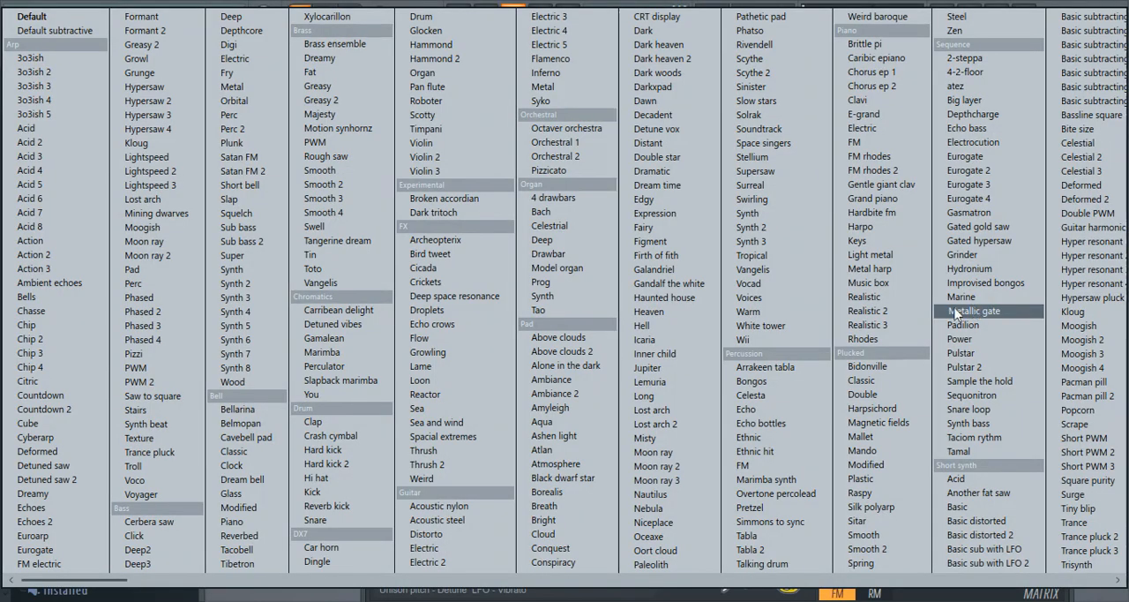
scroll(819, 353, down, 5)
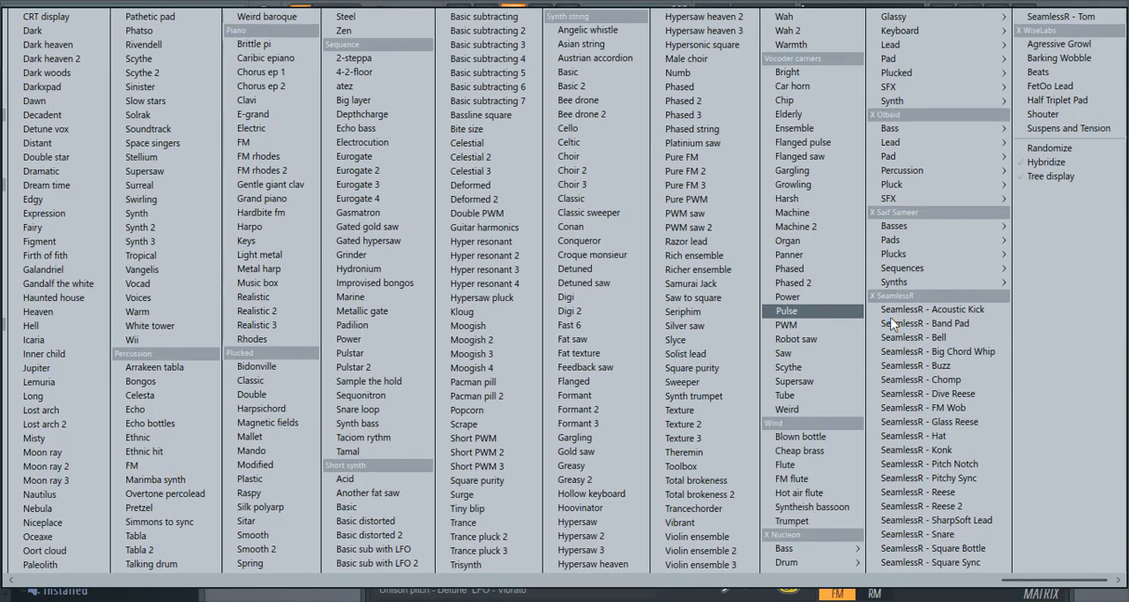
click(794, 255)
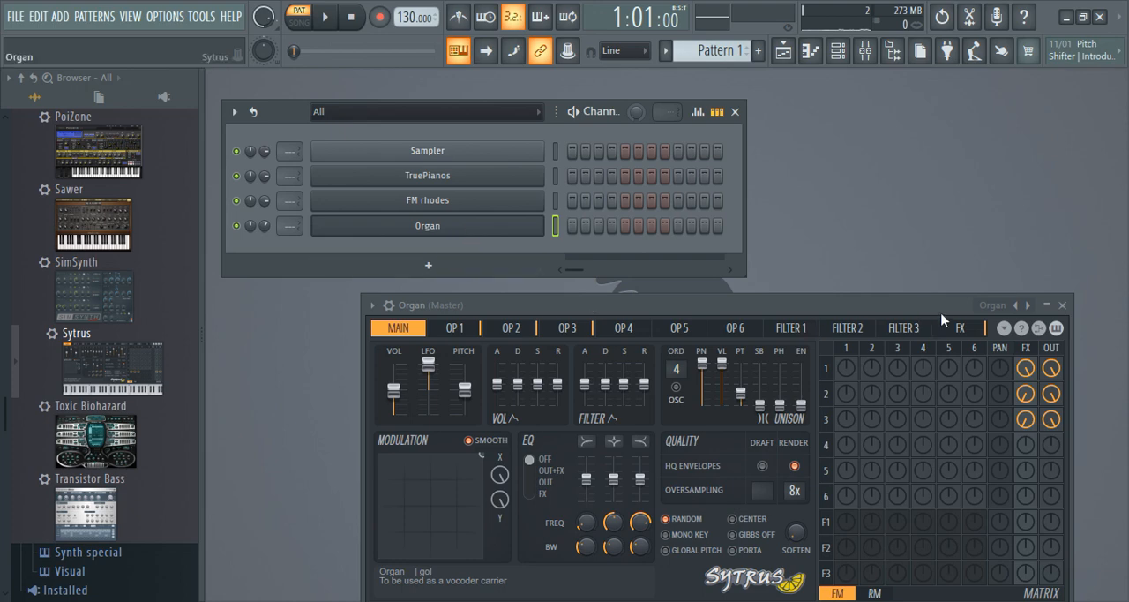
Step: Add a French Violin channel as the fifth instrument and select the TruePianos channel
click(1062, 304)
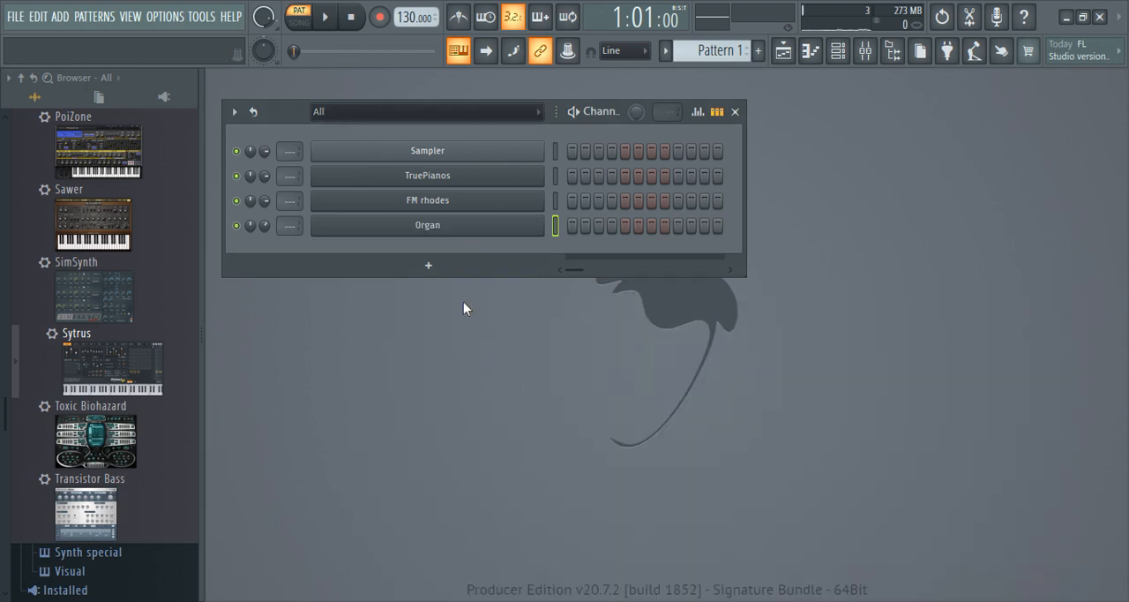
click(428, 264)
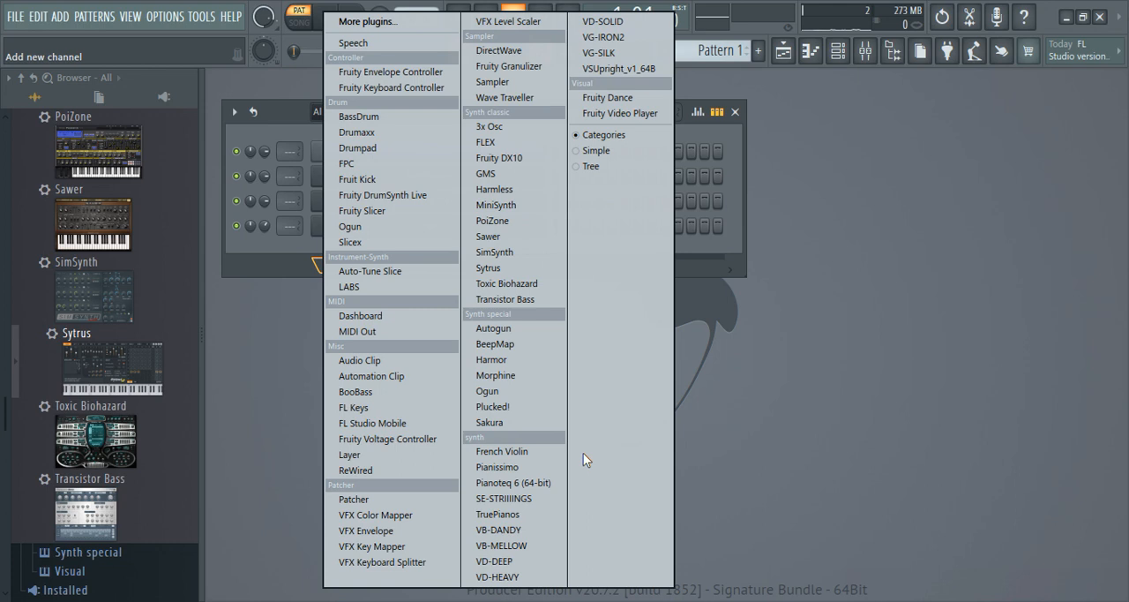
click(555, 459)
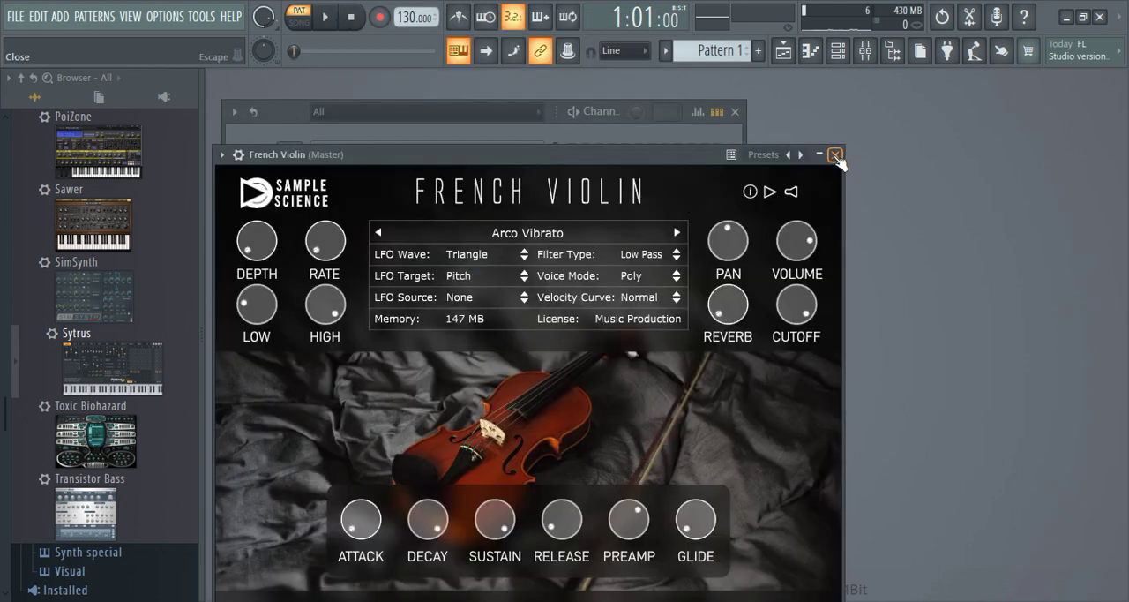
click(835, 155)
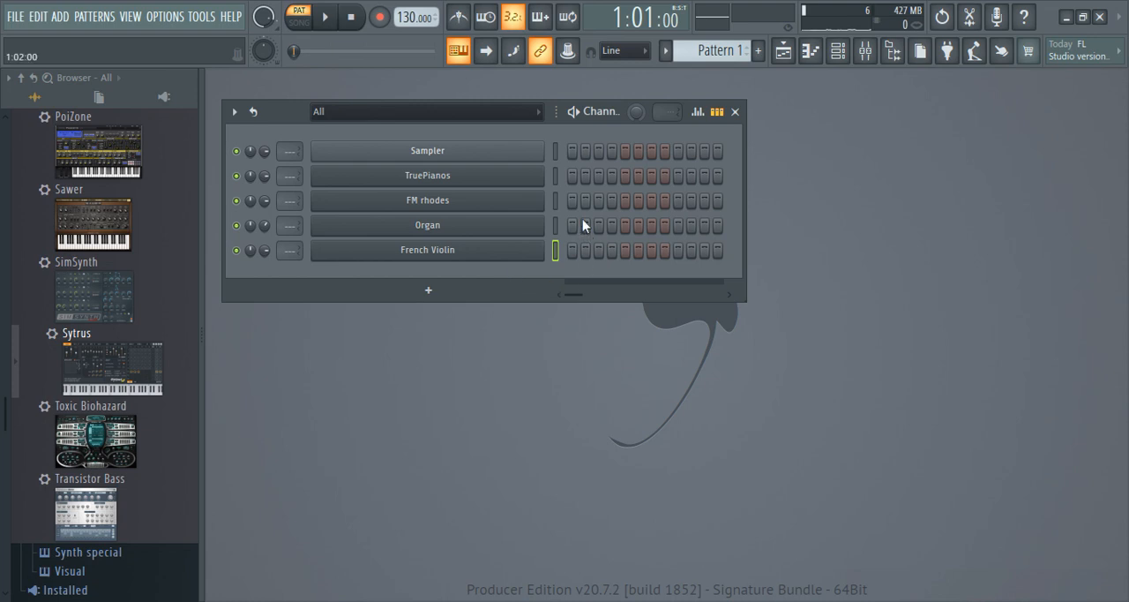
click(557, 179)
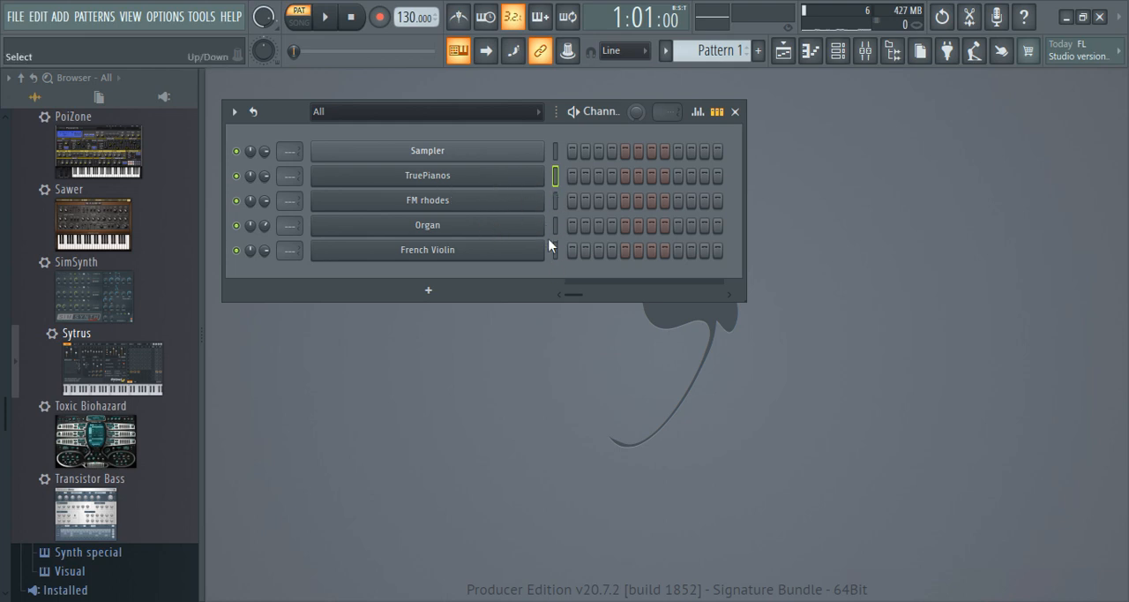
Step: Make TruePianos receive notes on MIDI channel 1 and FM rhodes on channel 2
right_click(532, 181)
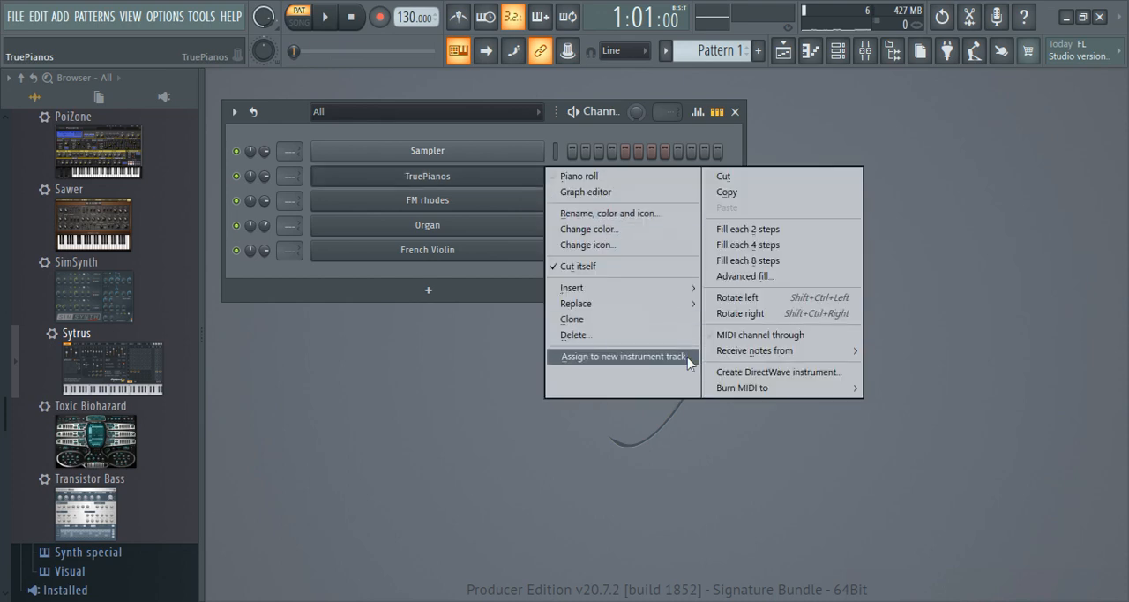
mouse_move(781, 351)
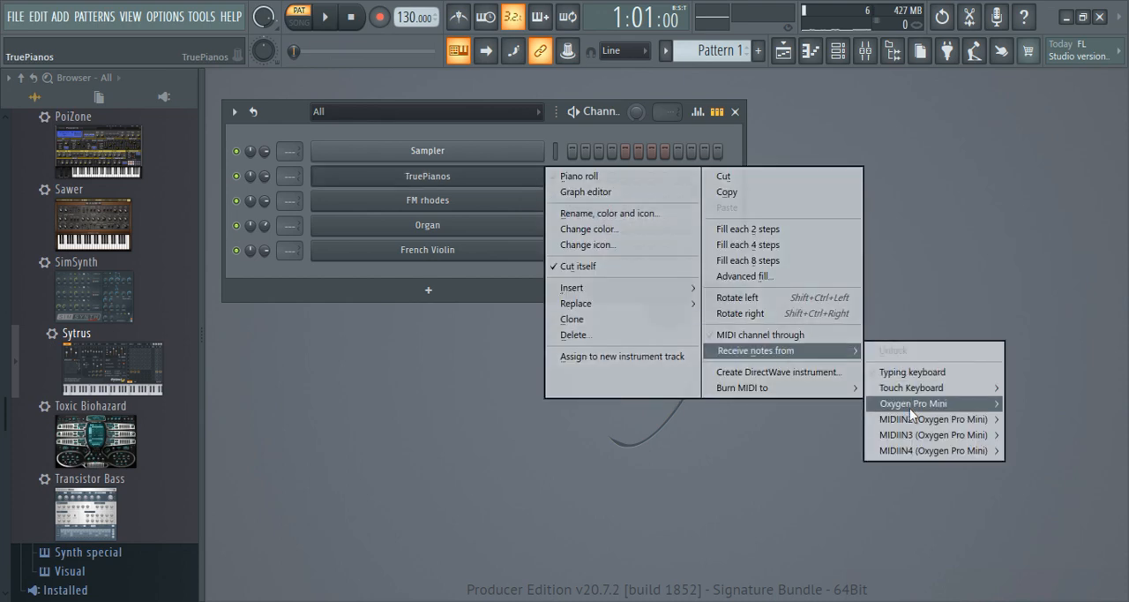
mouse_move(914, 403)
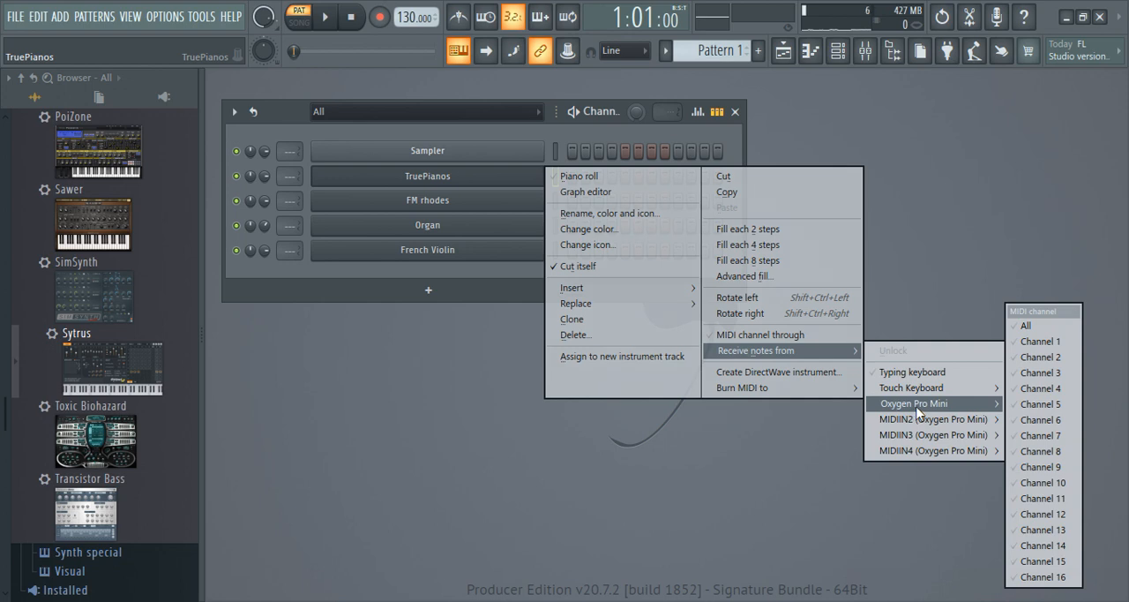
click(1025, 346)
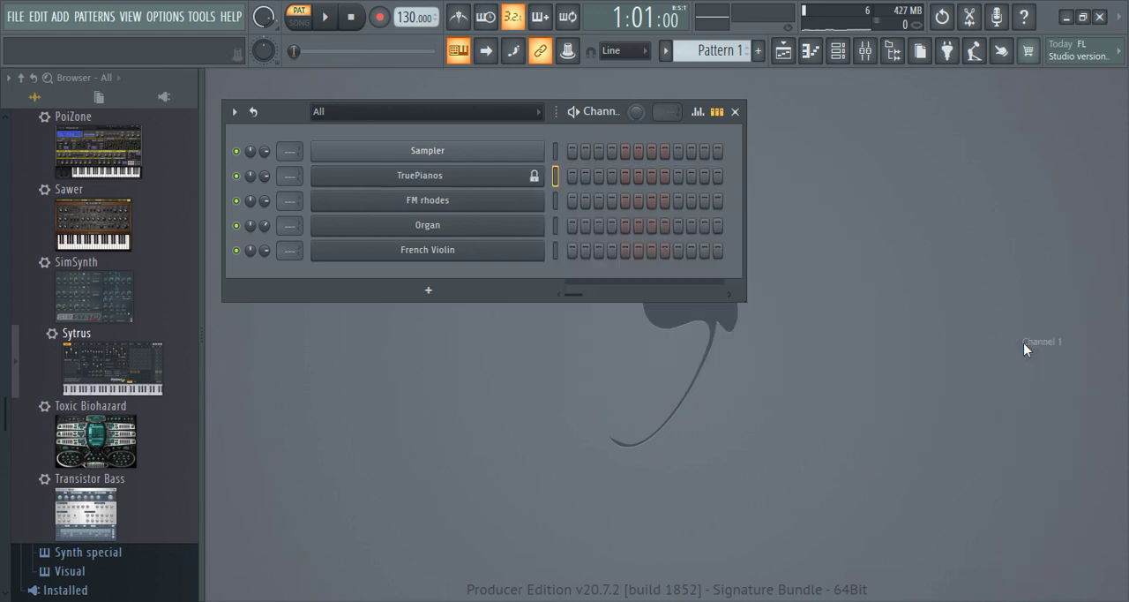
right_click(522, 210)
mouse_move(756, 375)
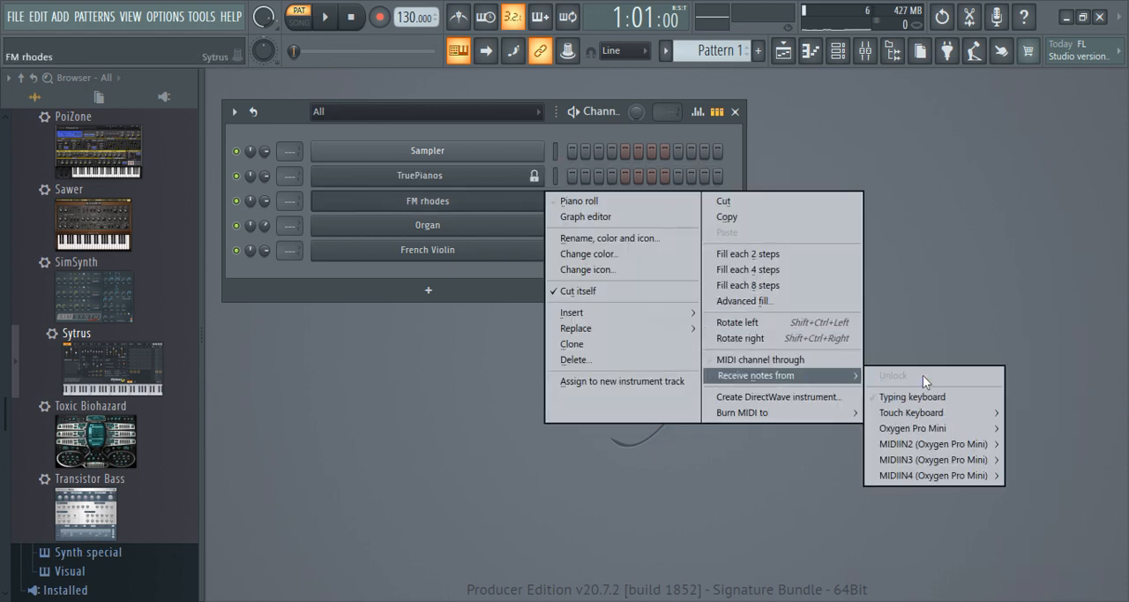
mouse_move(934, 428)
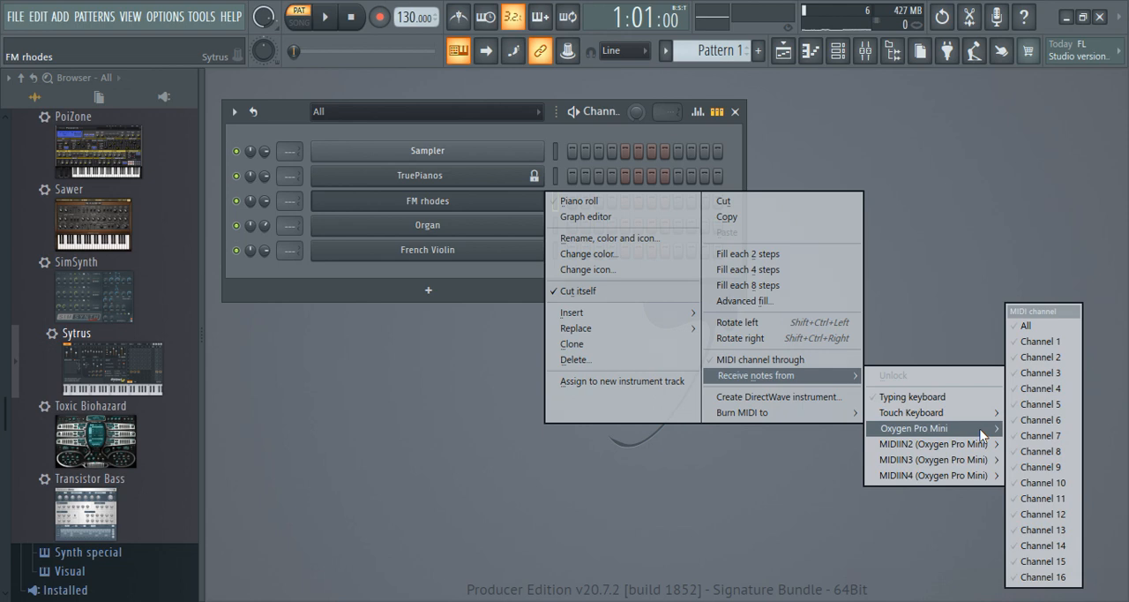
click(1030, 355)
Step: Make Organ receive notes on MIDI channel 3 and French Violin on channel 4
right_click(534, 225)
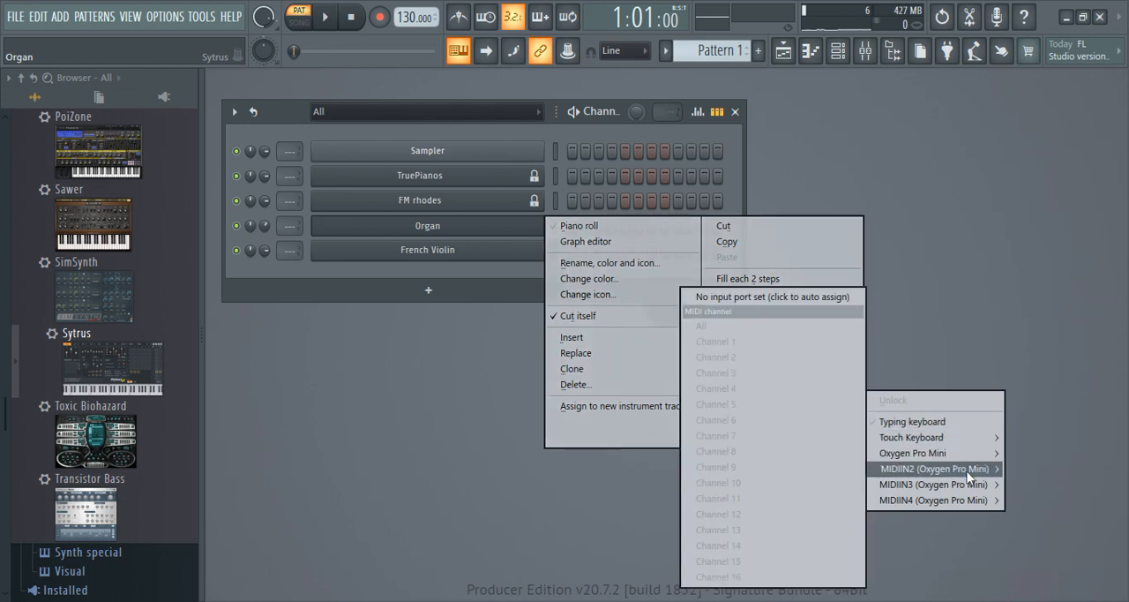
mouse_move(933, 453)
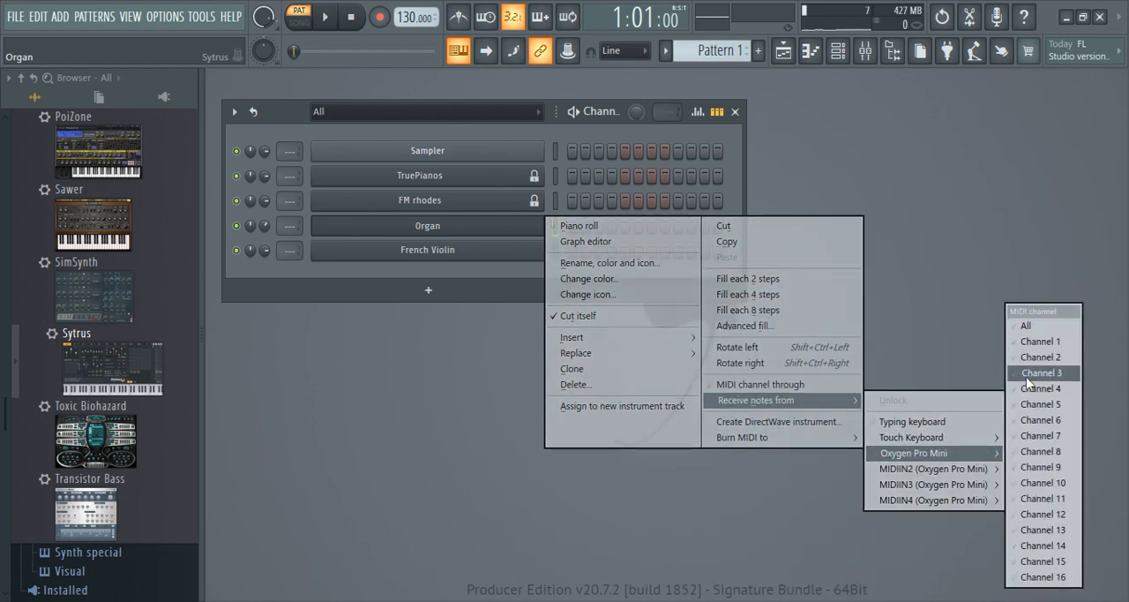
click(1041, 372)
right_click(533, 250)
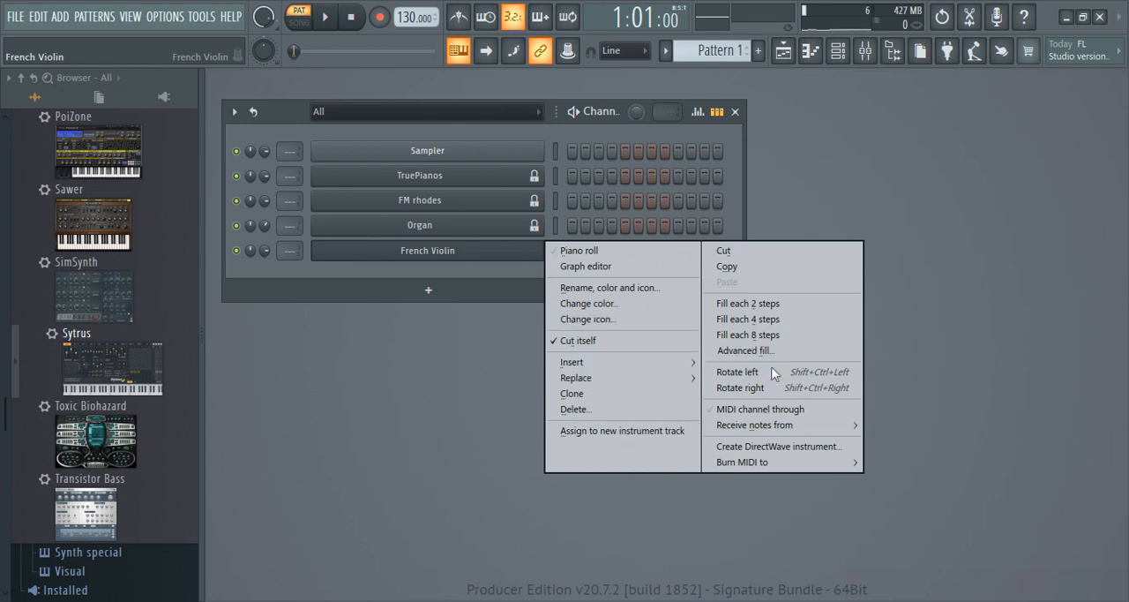
mouse_move(934, 477)
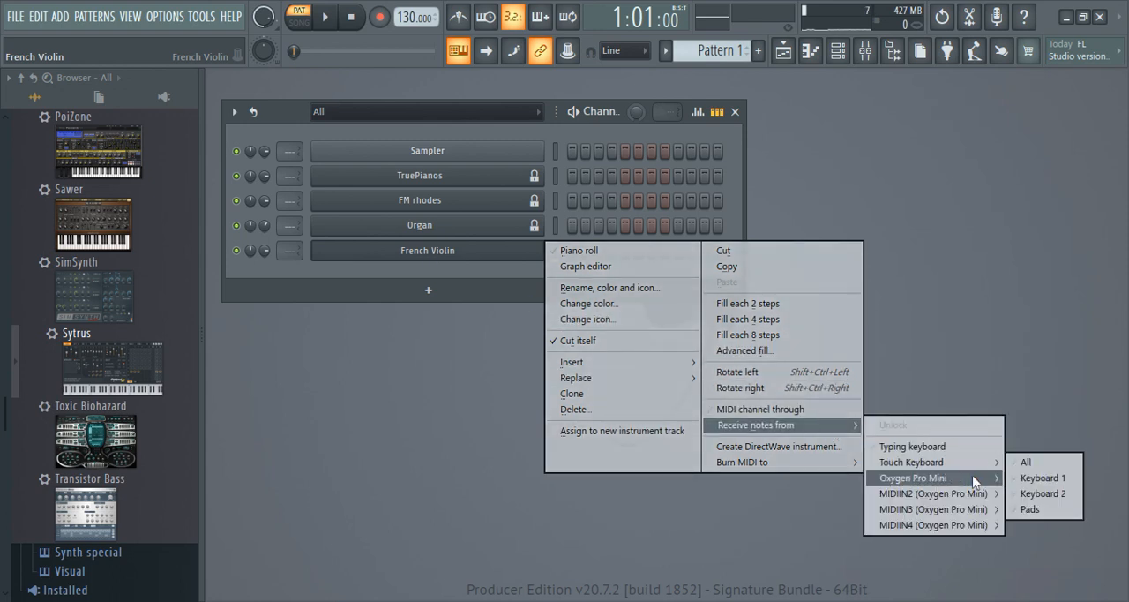
click(1028, 404)
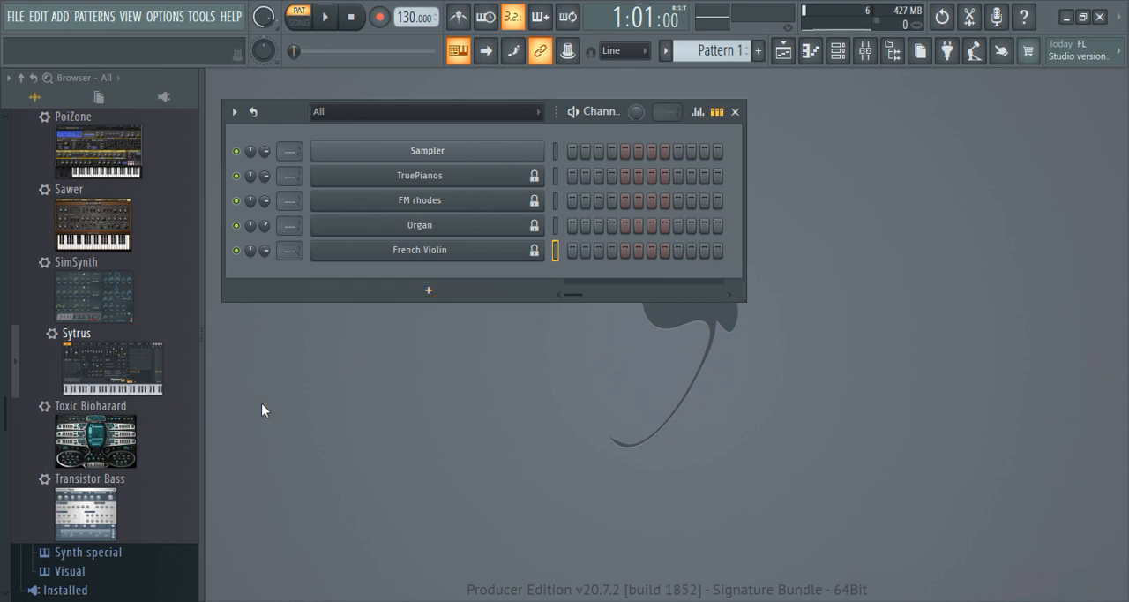
scroll(125, 375, up, 5)
scroll(124, 375, up, 5)
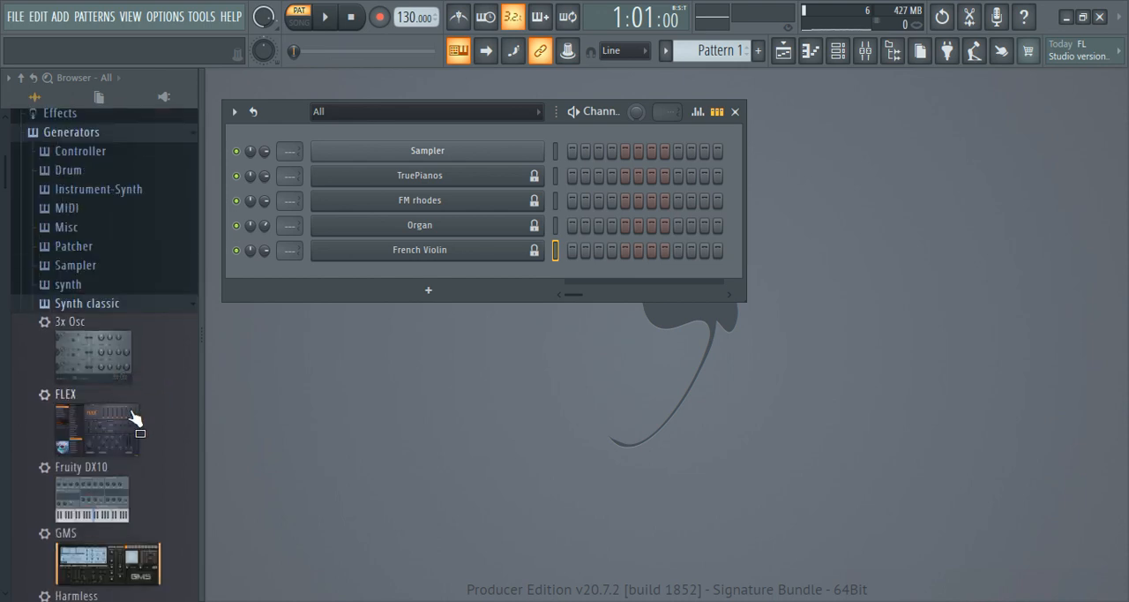
Step: Add a FLEX channel loaded with the Still Night preset
drag(97, 428, 455, 279)
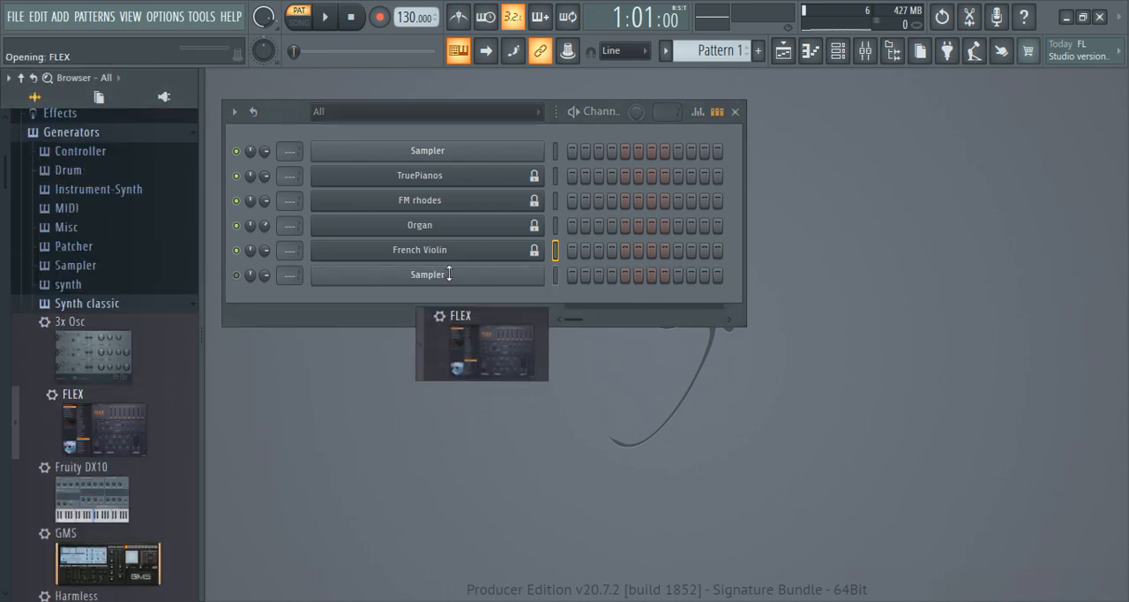
scroll(445, 353, down, 5)
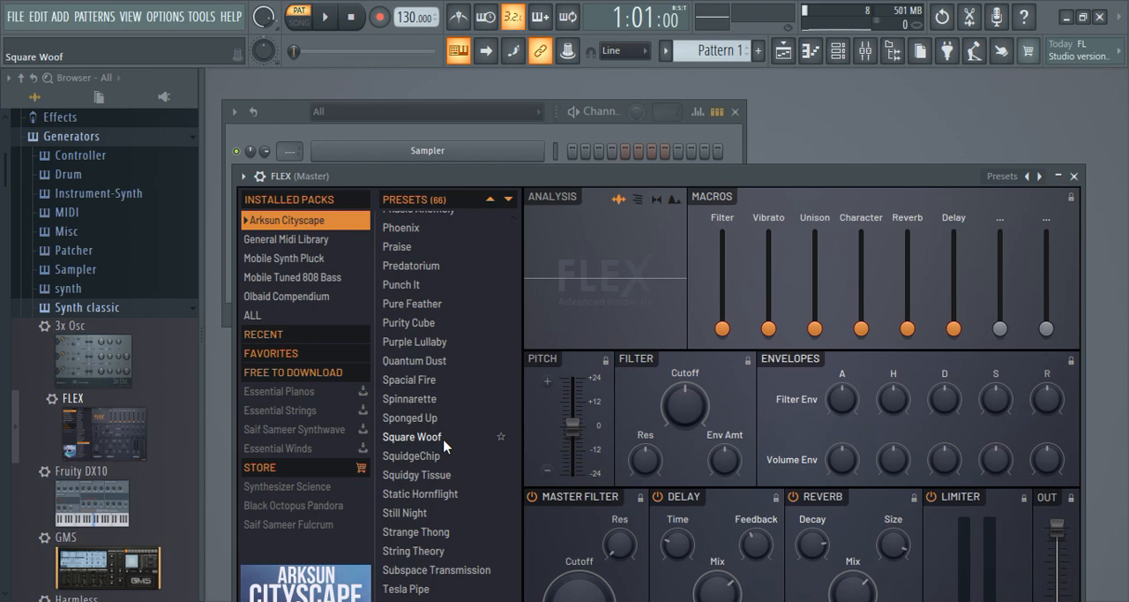
click(424, 513)
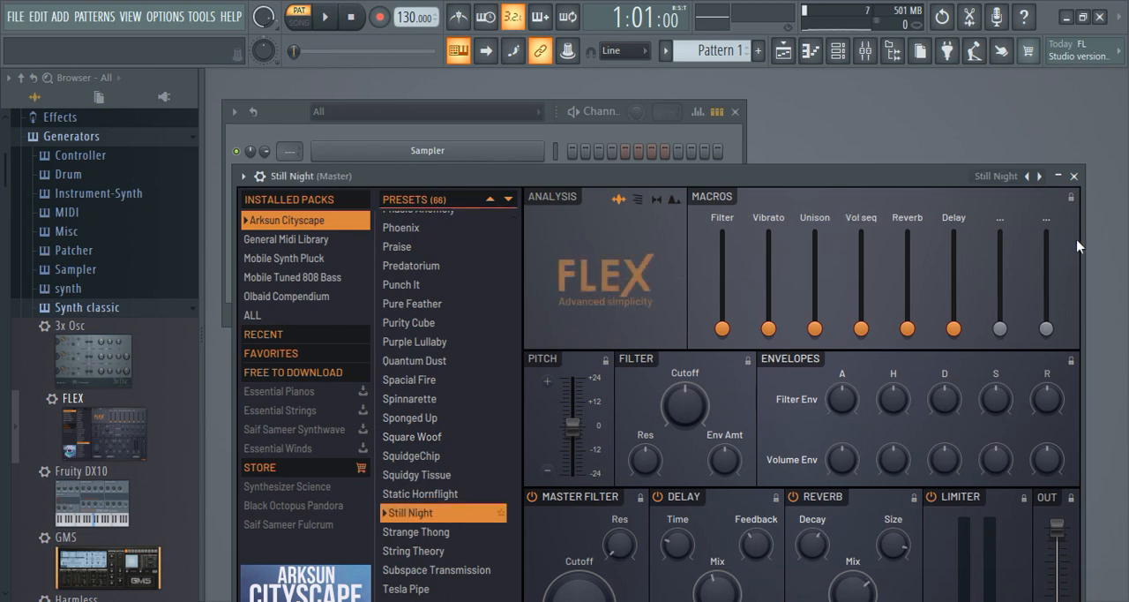
click(1074, 176)
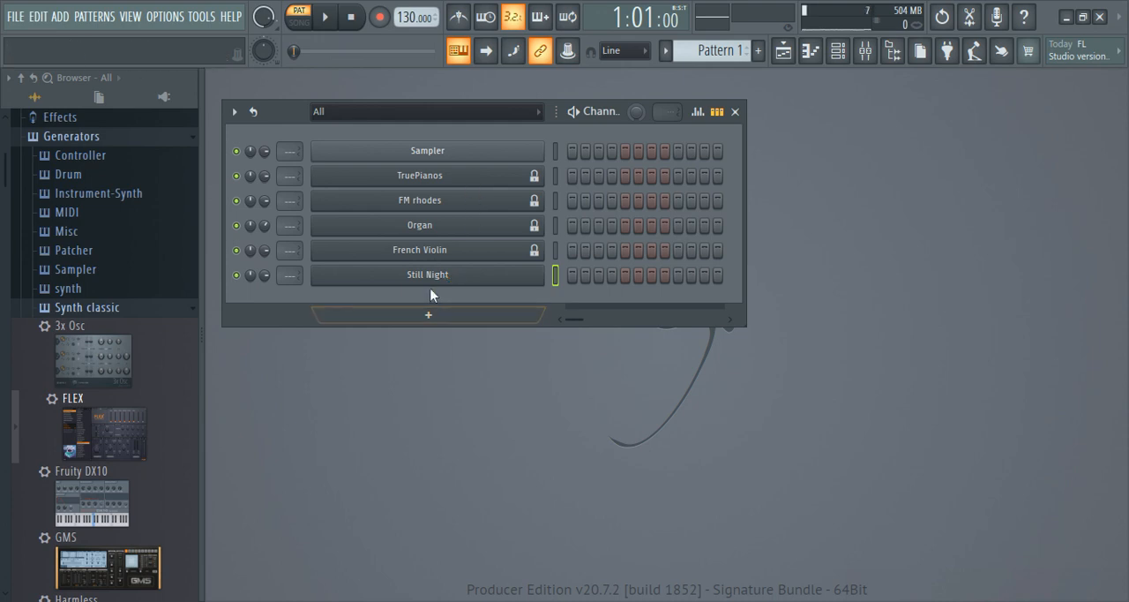
Step: Add a Layer channel and bring up its layering settings
click(429, 315)
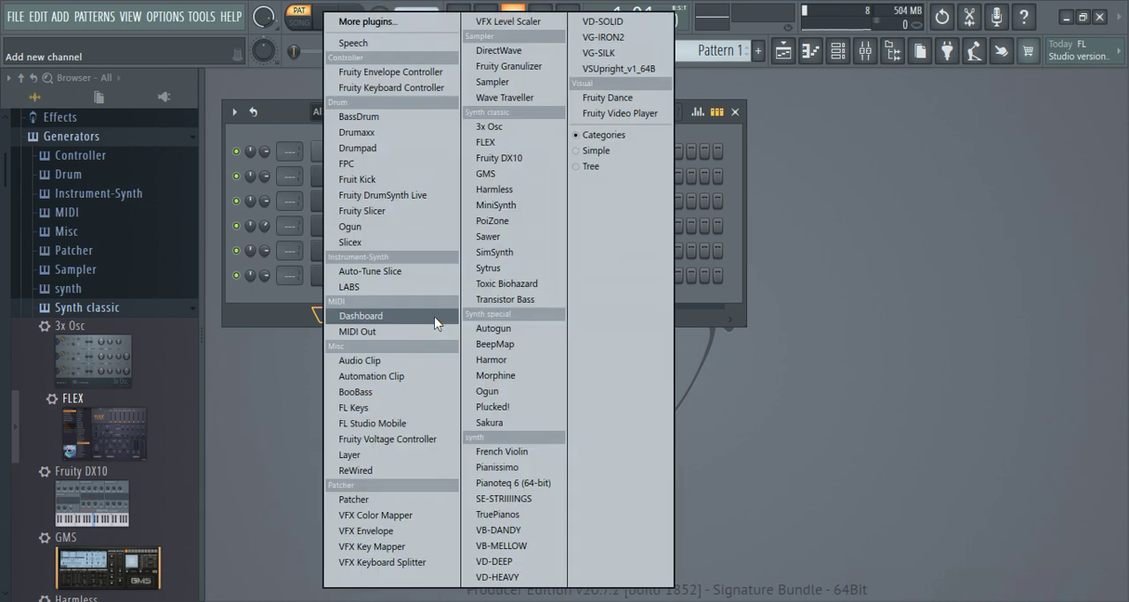
click(384, 458)
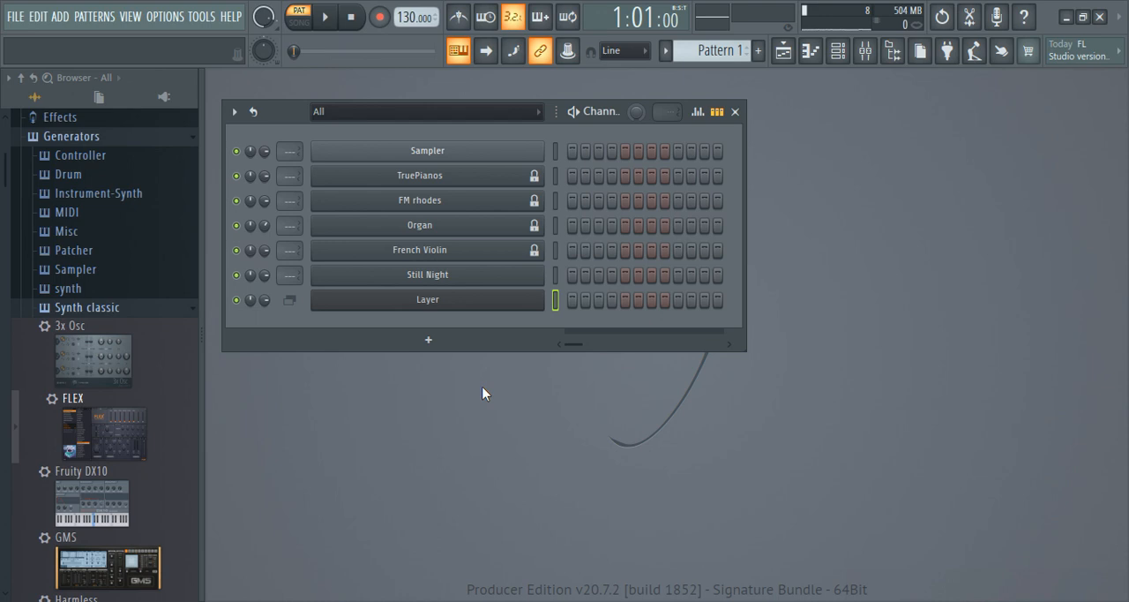
click(477, 300)
drag(517, 208, 1020, 136)
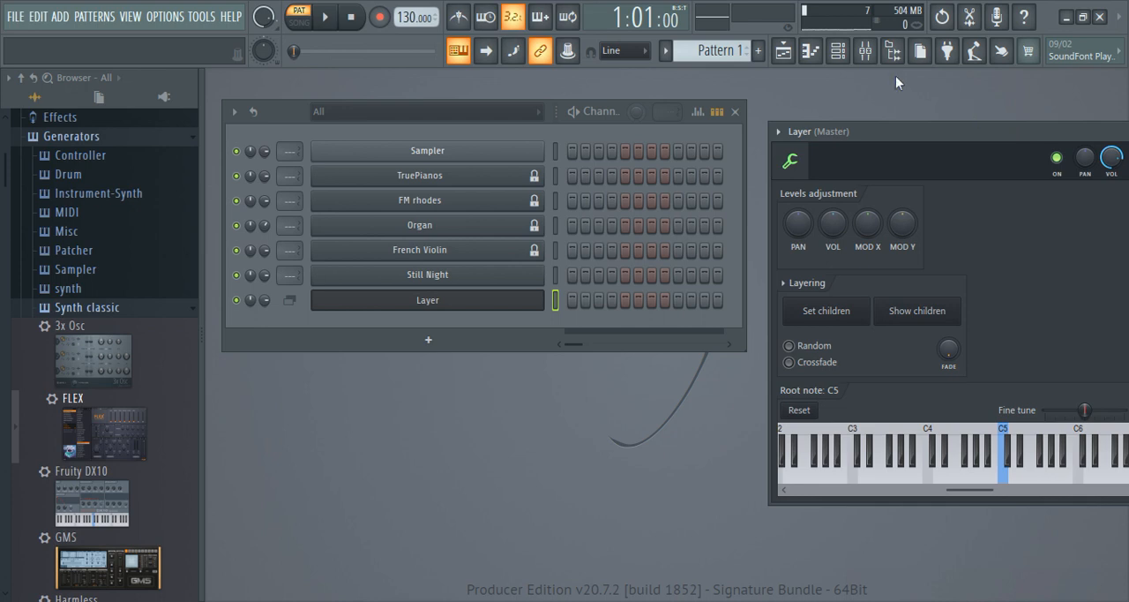
Step: Set TruePianos and Still Night as the Layer's children and adjust Still Night's volume
click(555, 275)
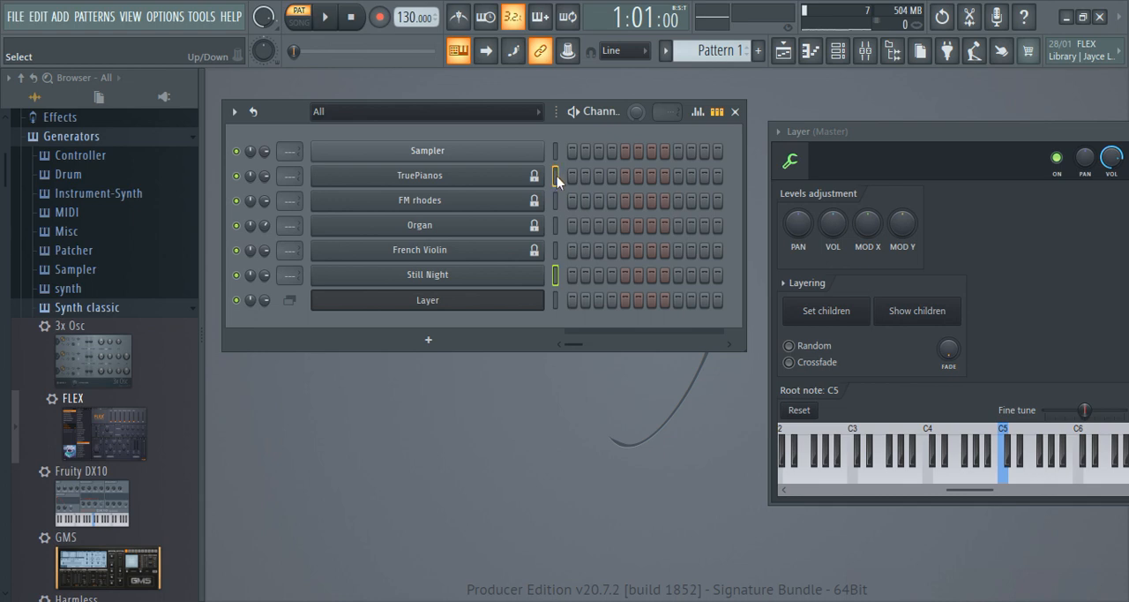
click(826, 310)
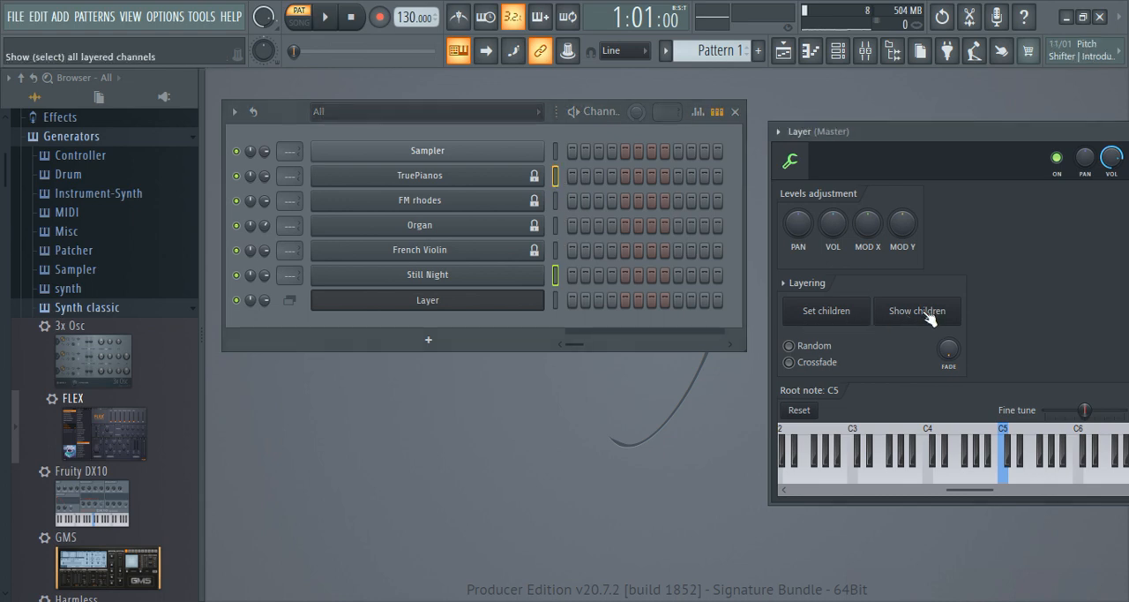
click(527, 300)
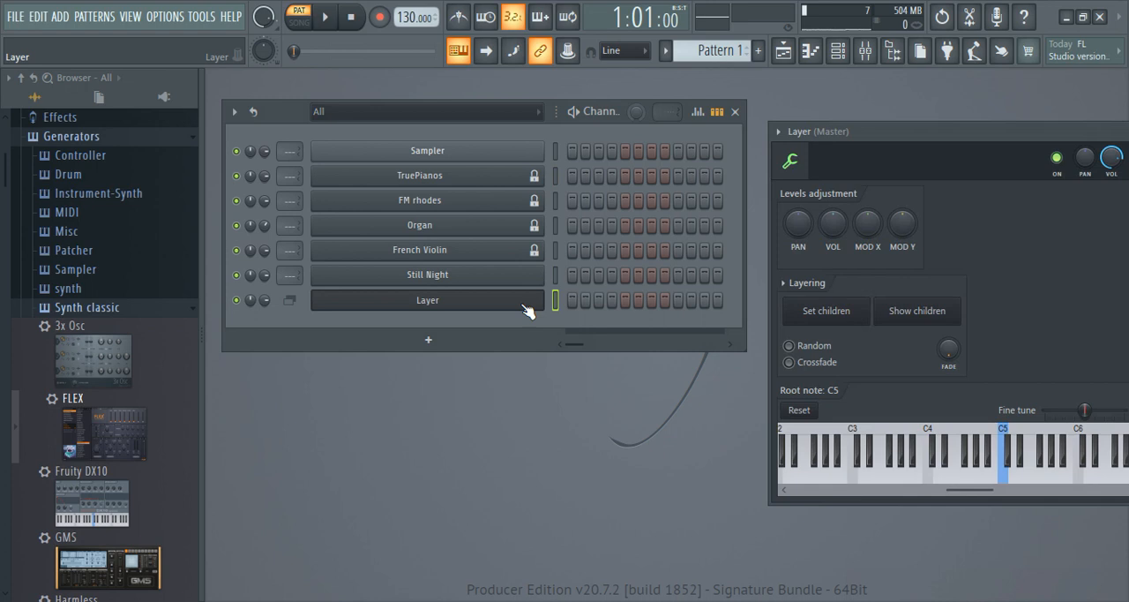
click(916, 310)
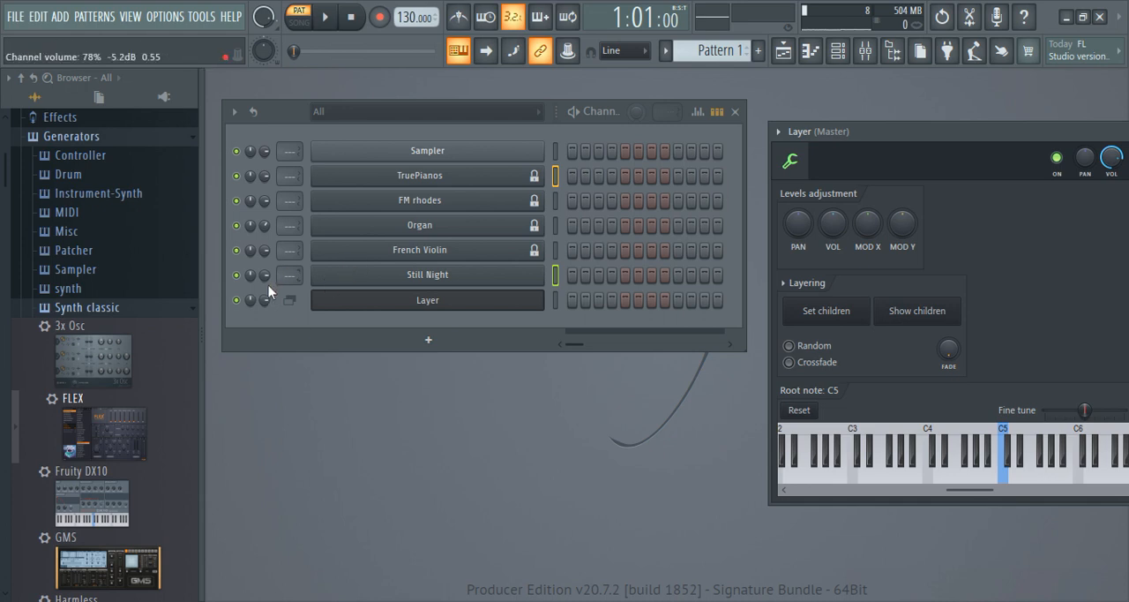
drag(263, 275, 263, 265)
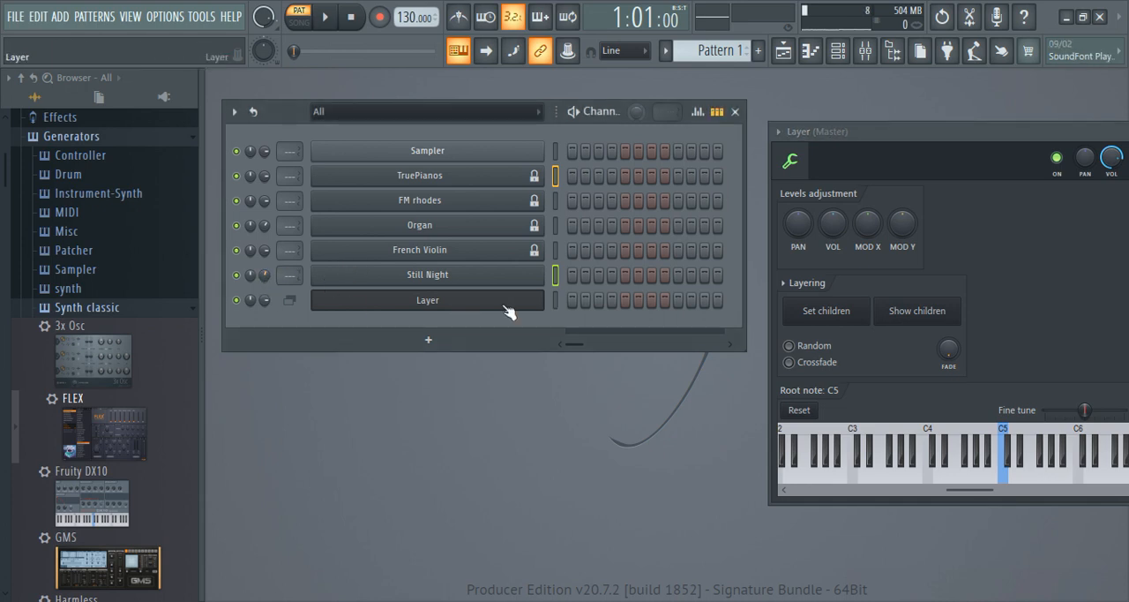
Step: Make the Layer channel receive notes on MIDI channel 5 from the Oxygen Pro Mini
click(508, 303)
right_click(502, 304)
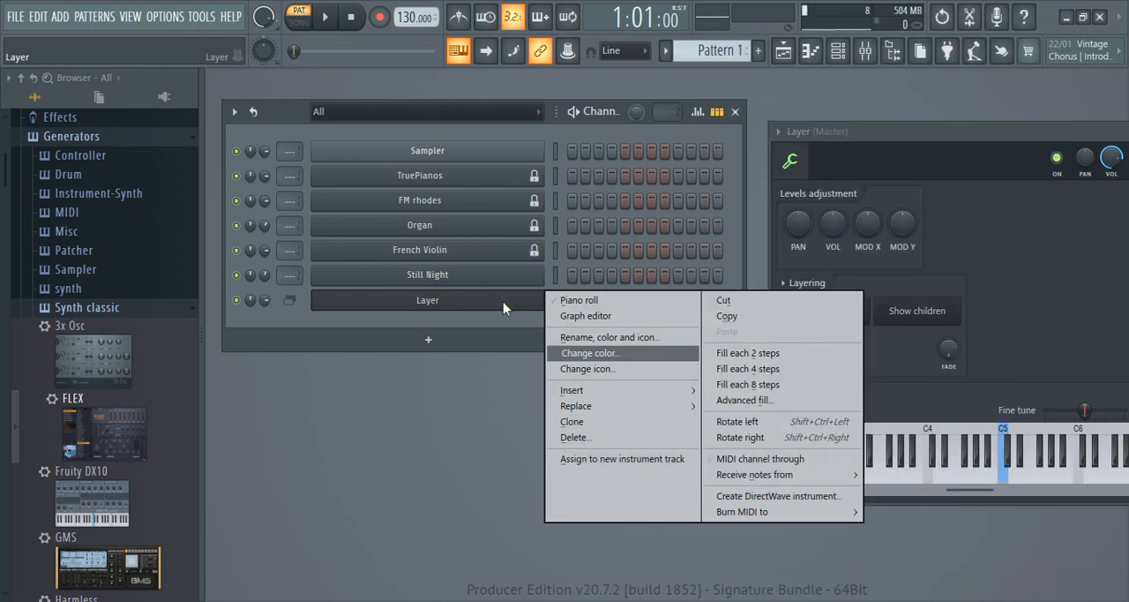
mouse_move(934, 543)
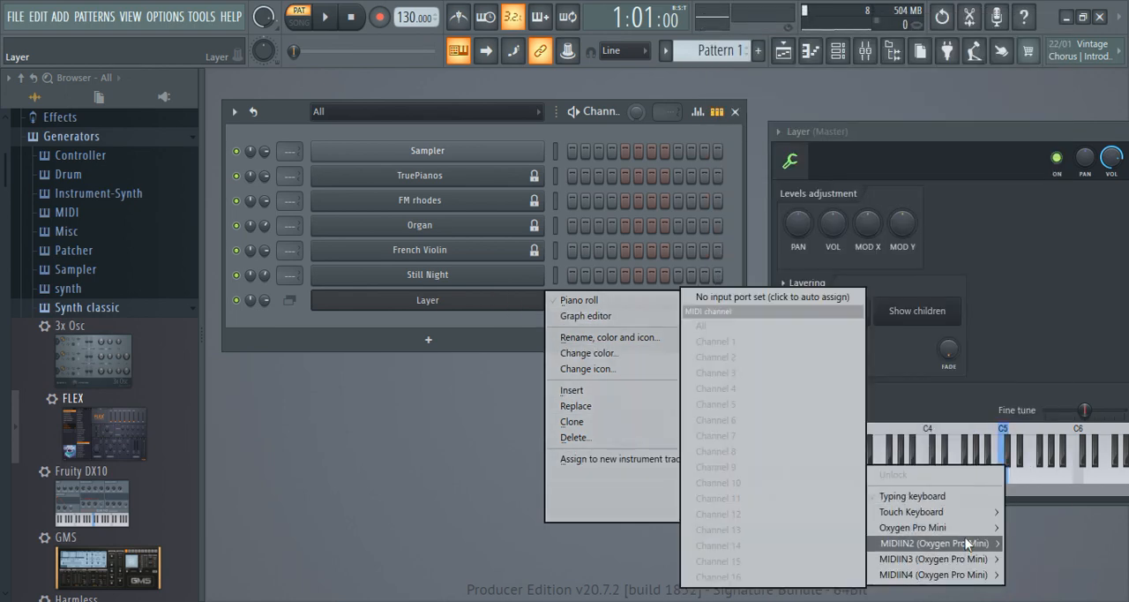
click(1045, 407)
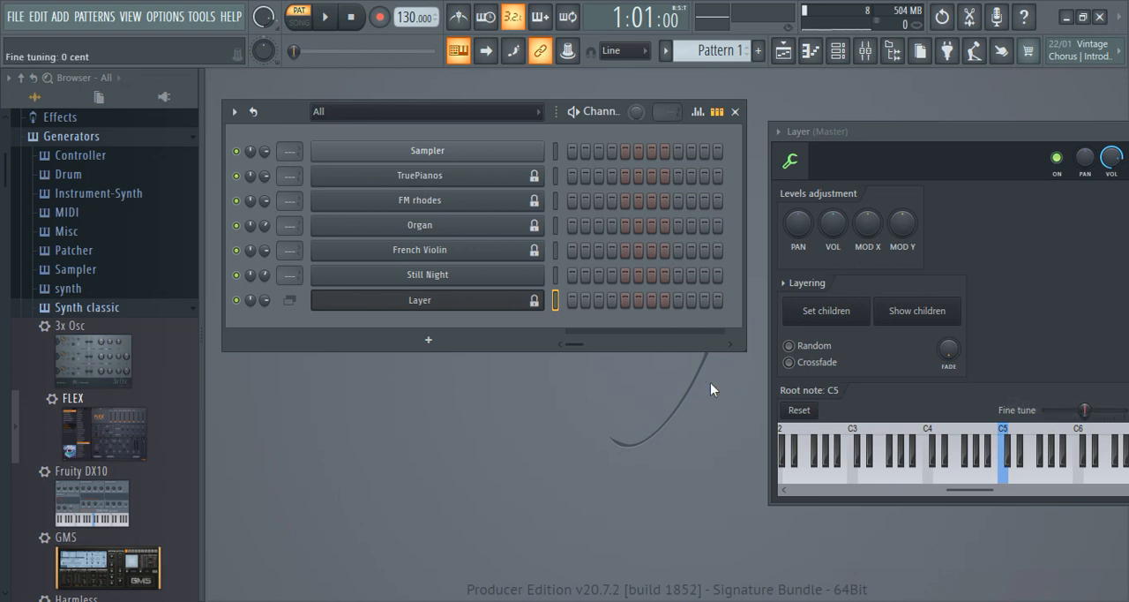
click(554, 179)
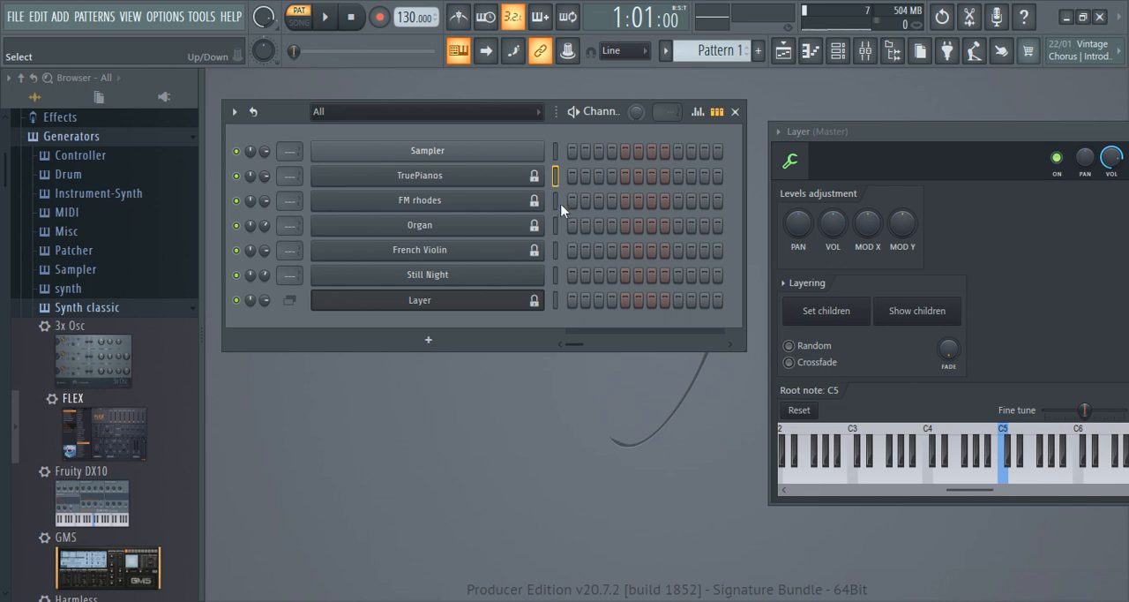
click(556, 250)
click(555, 301)
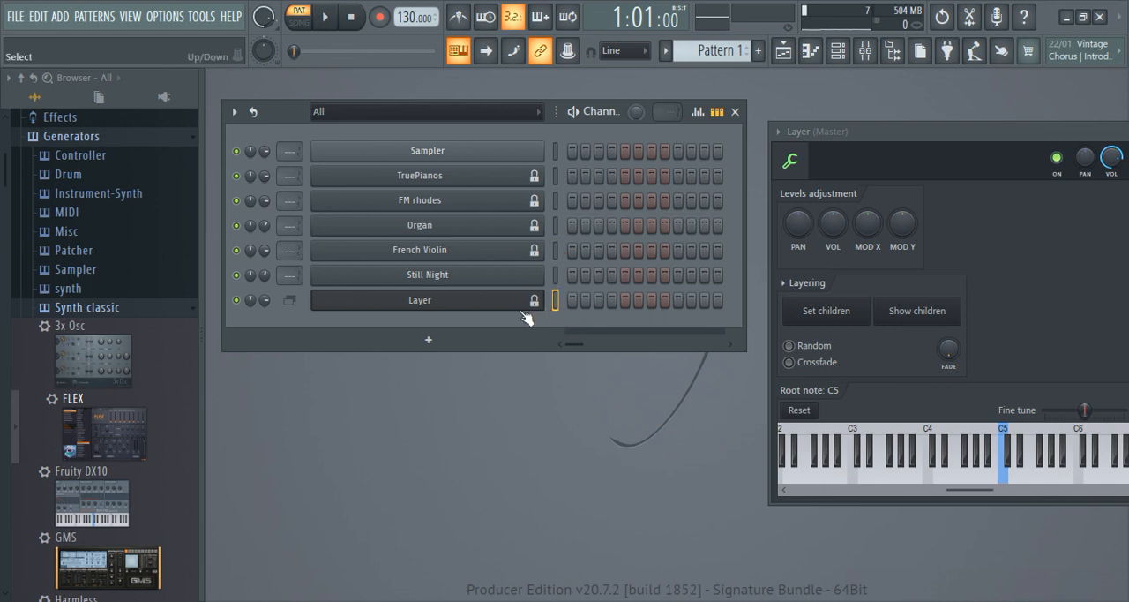